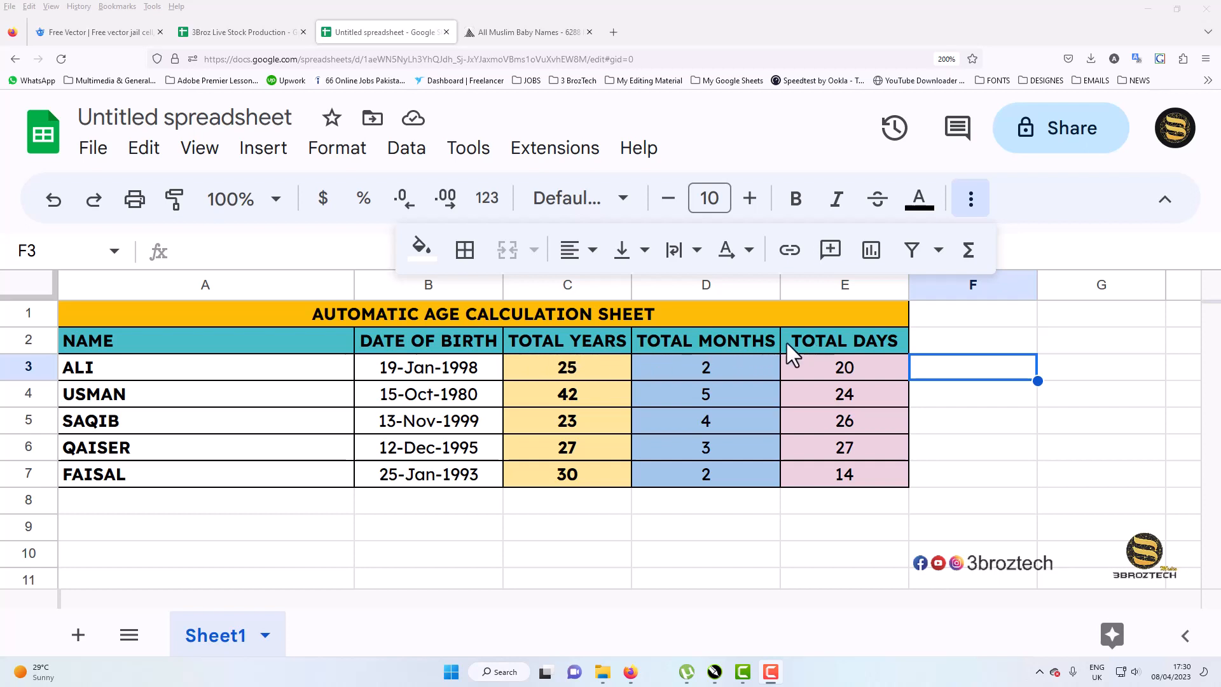
click(173, 373)
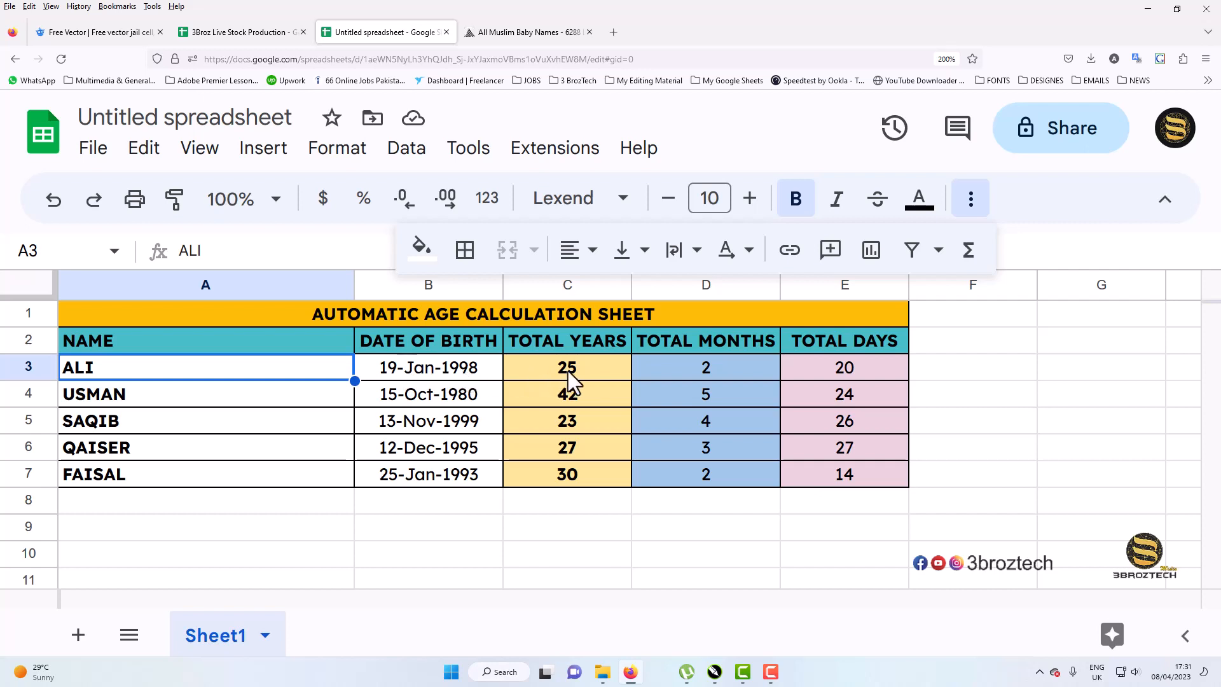
click(694, 370)
click(810, 373)
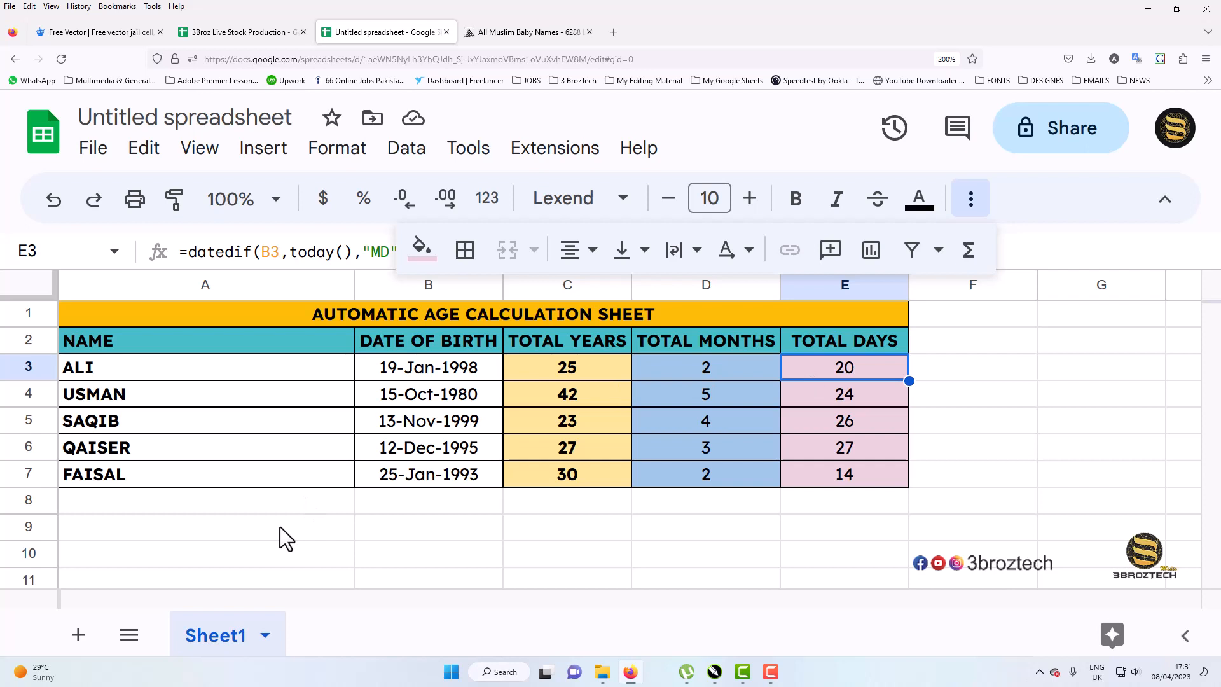
Step: Add a new sheet and merge cells A1:E1 into a single title cell
click(77, 635)
click(179, 475)
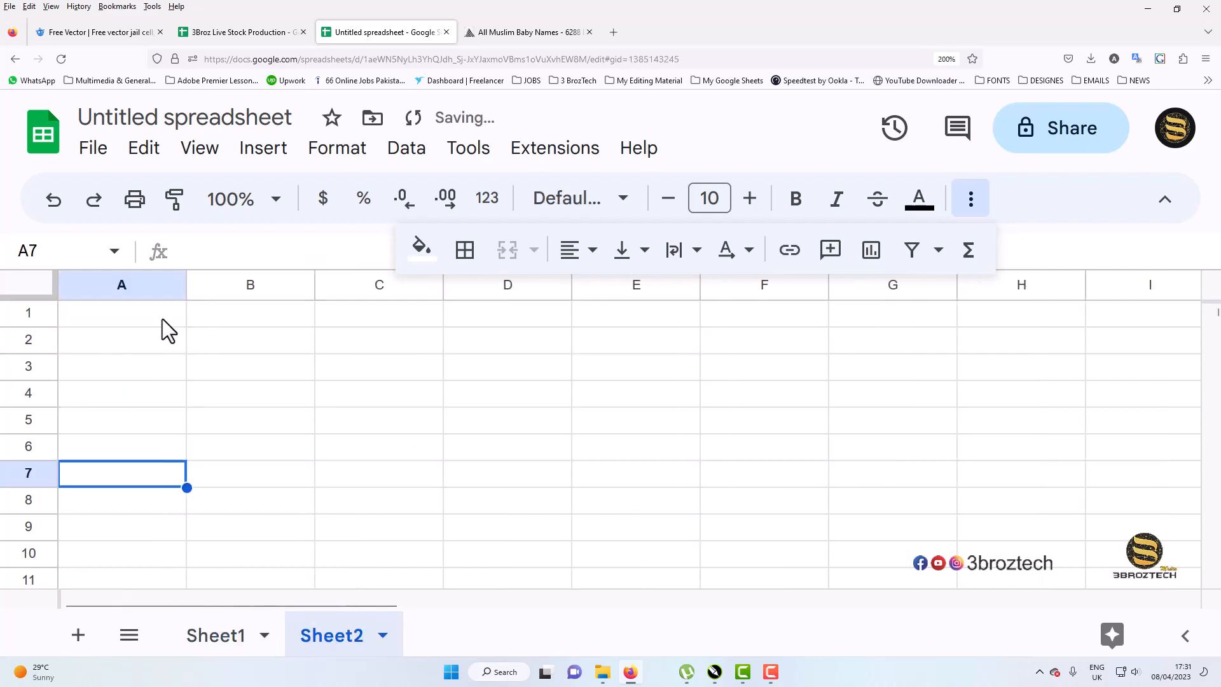
drag(163, 319, 623, 316)
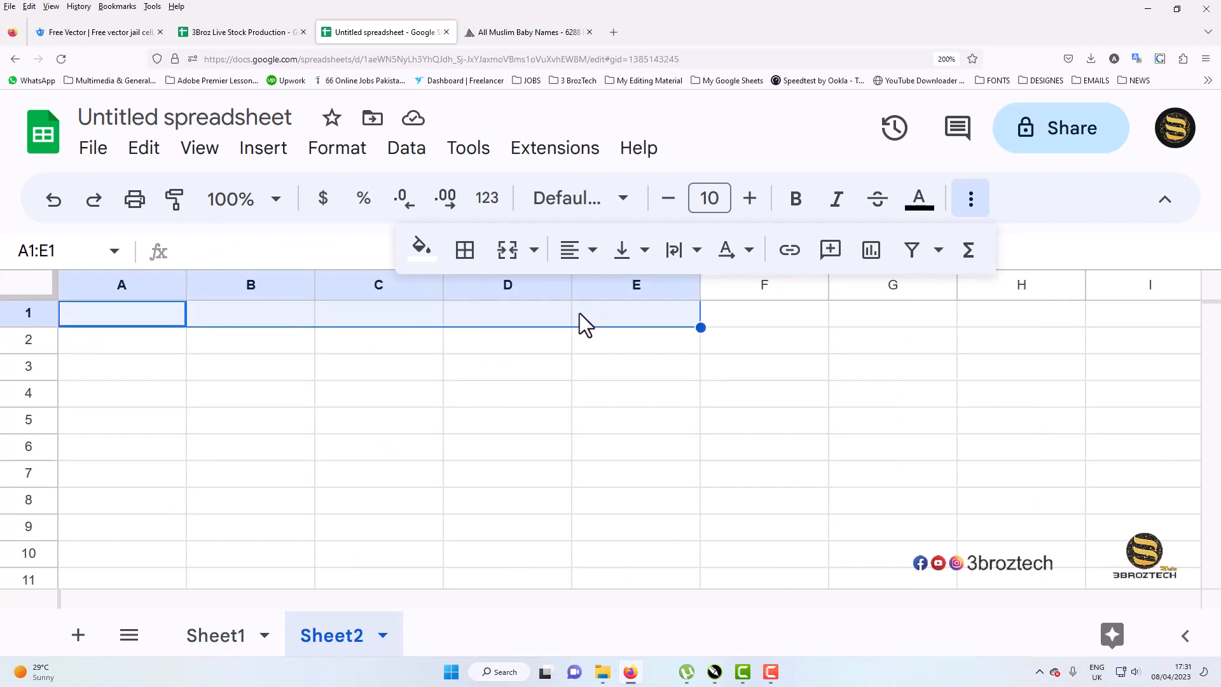
click(510, 257)
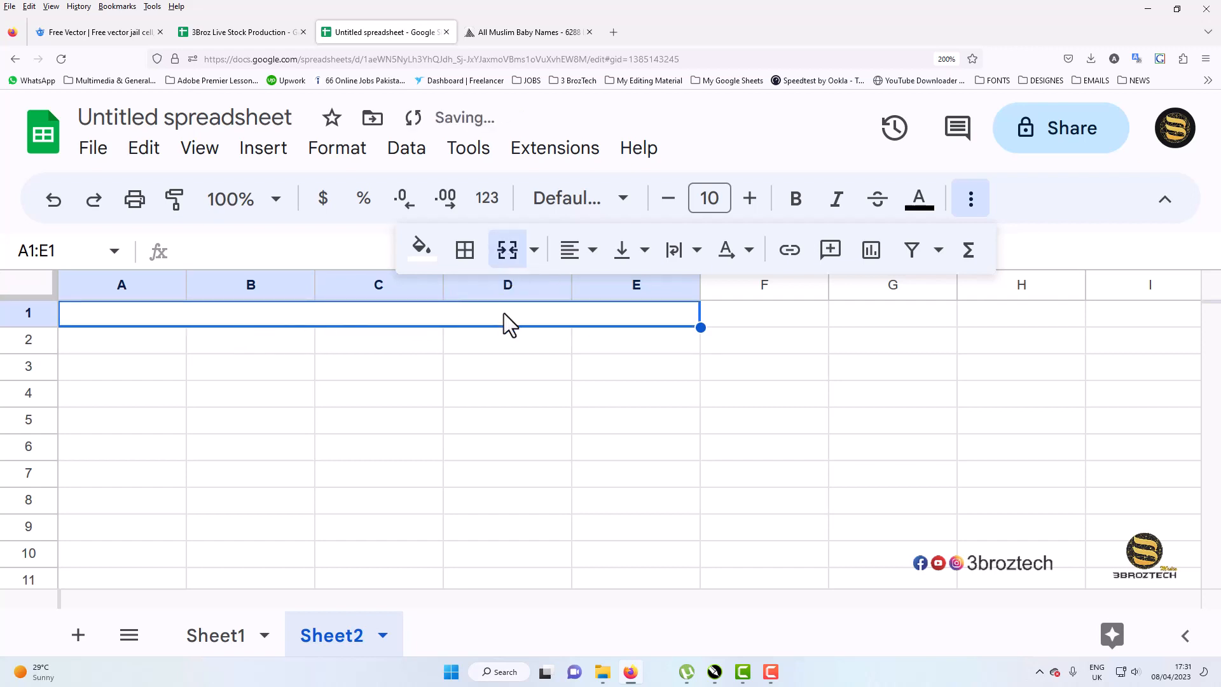
Step: Enter the title AUTOMATIC AGE CALCULATION SHEET in the merged cell A1:E1
text(au)
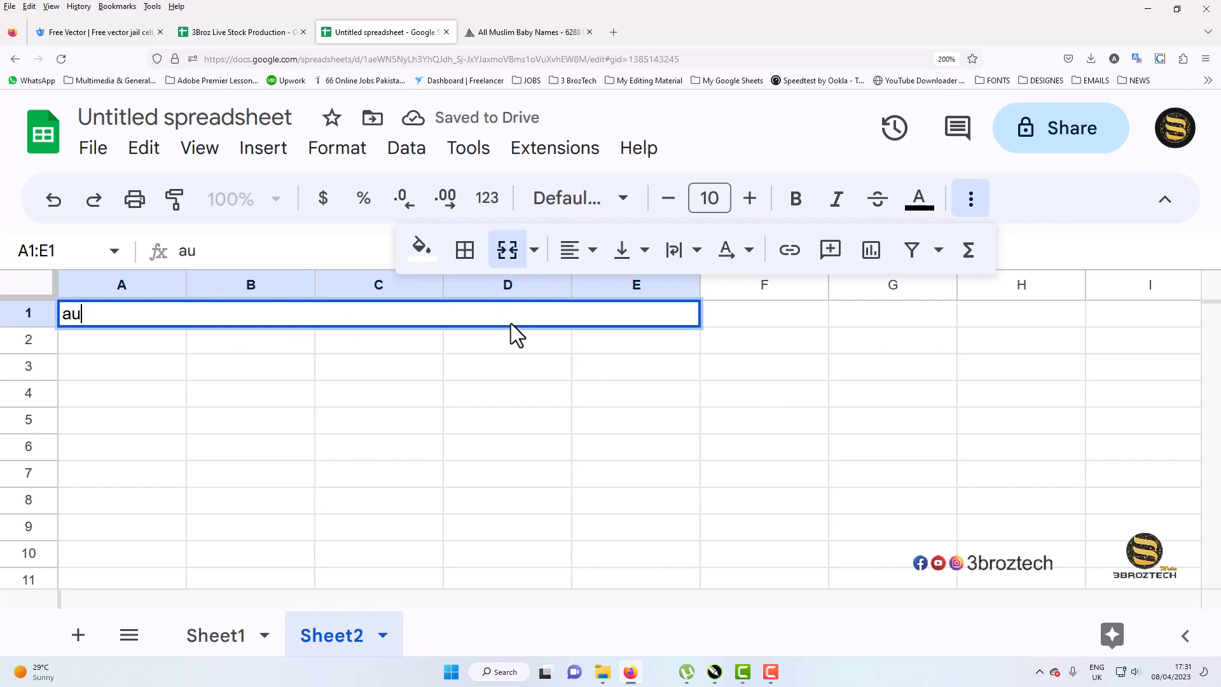
key(BackSpace)
key(BackSpace)
text(AUTOM)
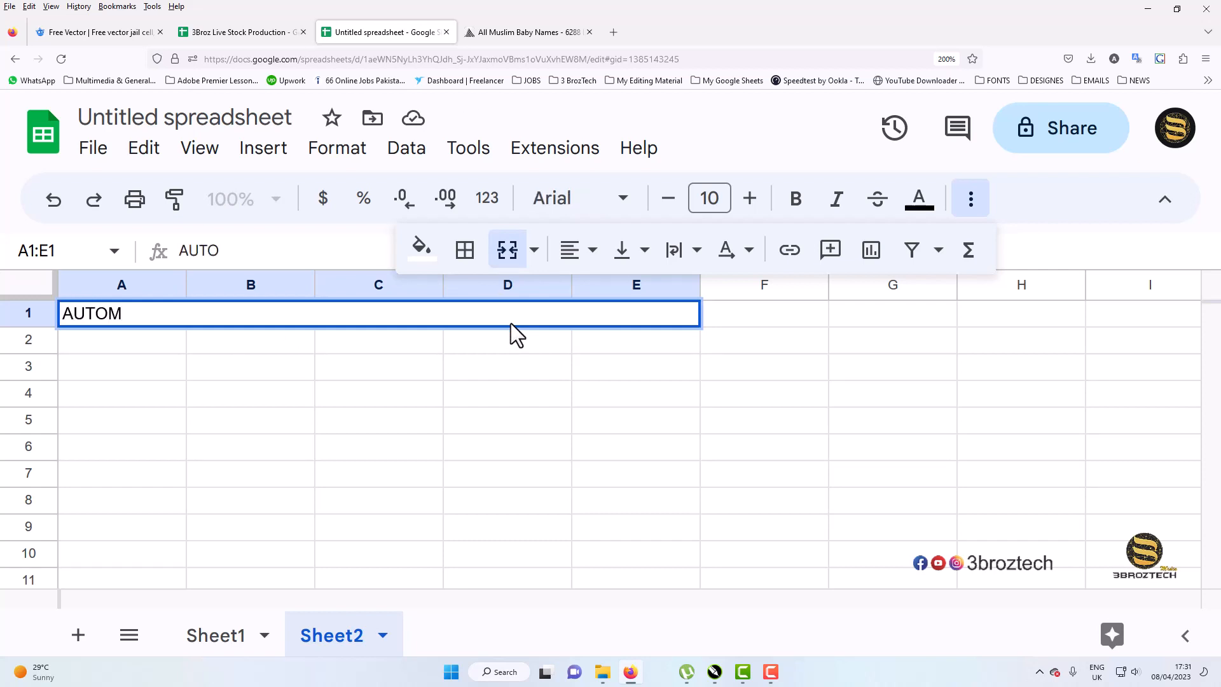
text(ATIC AGE CALU)
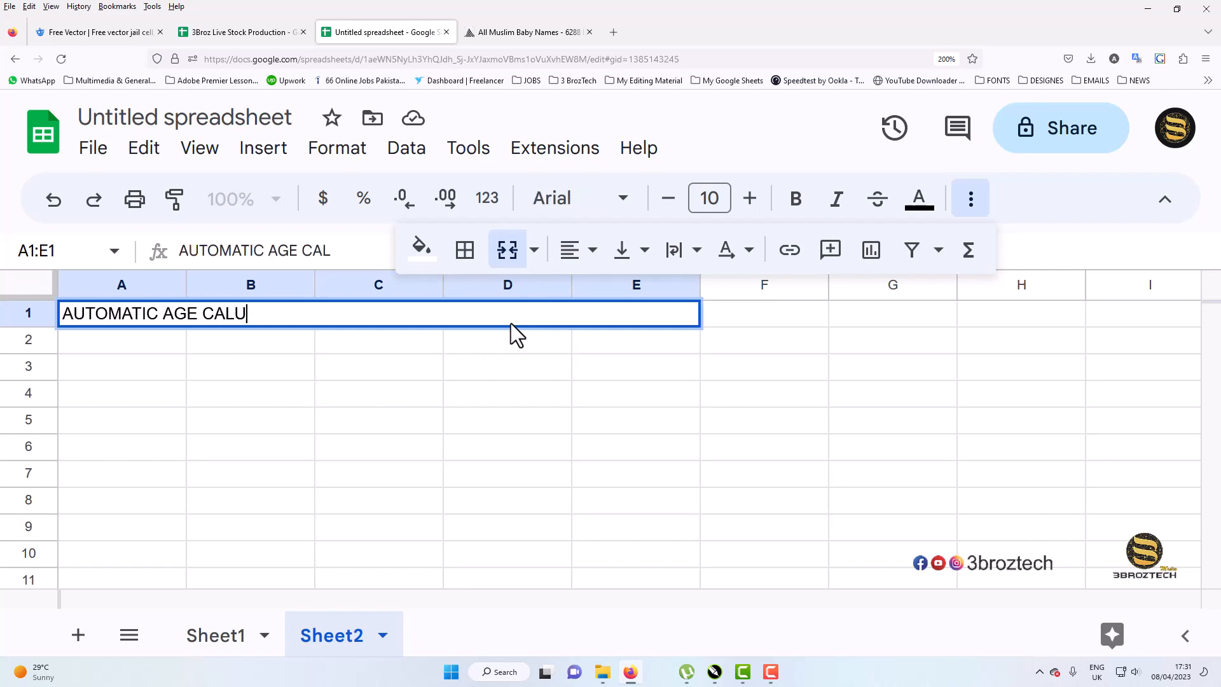
key(BackSpace)
text(CULATION SHEET)
key(Return)
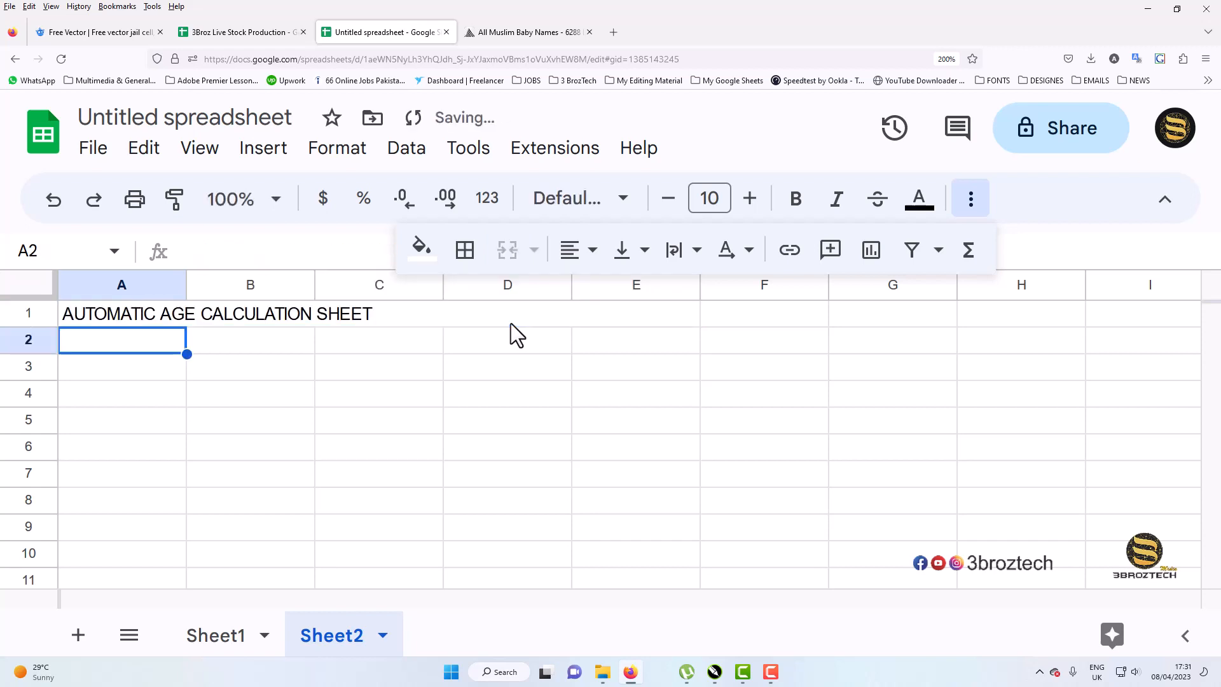
Step: Fill A2:E2 with the headers NAME, DATE OF BIRTH, TOTAL YEARS, TOTAL MONTHS and TOTAL DAYS
click(28, 447)
click(138, 345)
text(NAME)
key(Tab)
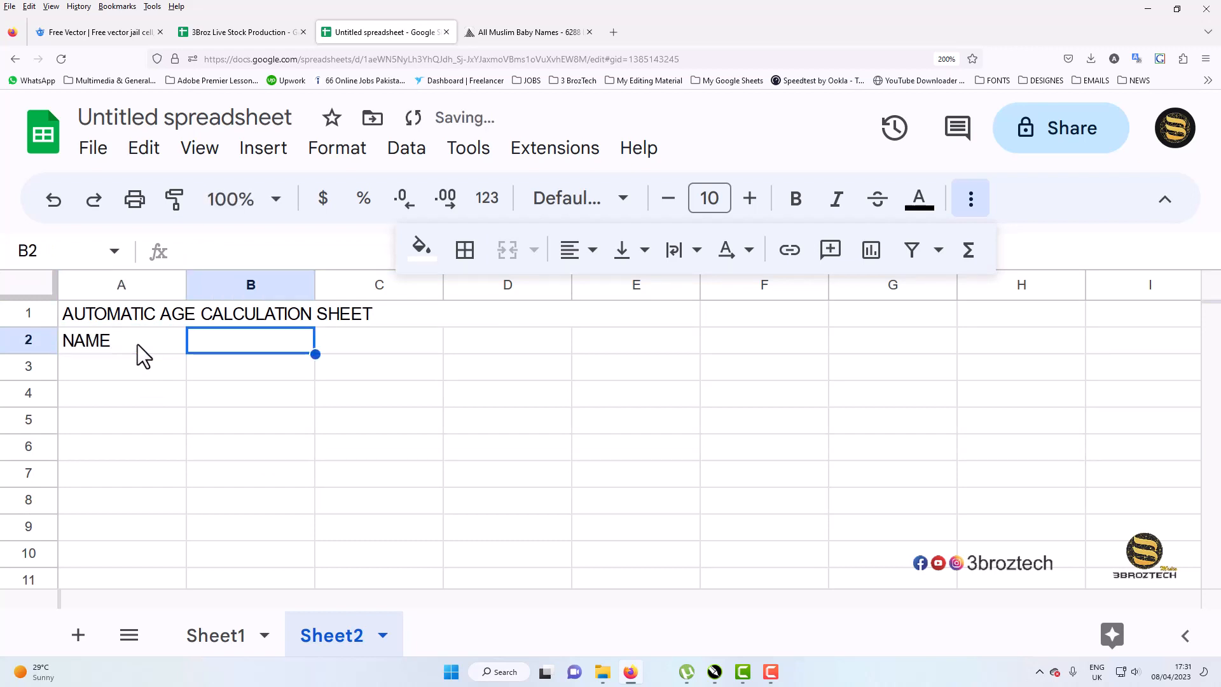
text(DATE O)
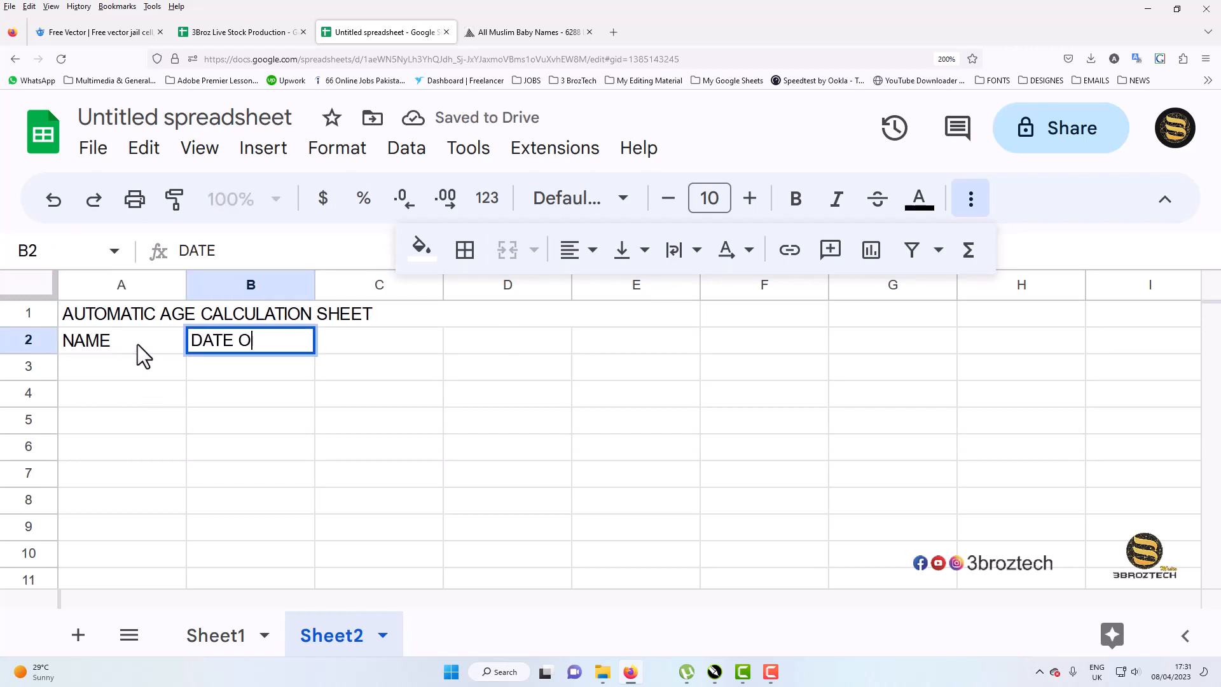
text(F BIRTH)
key(Tab)
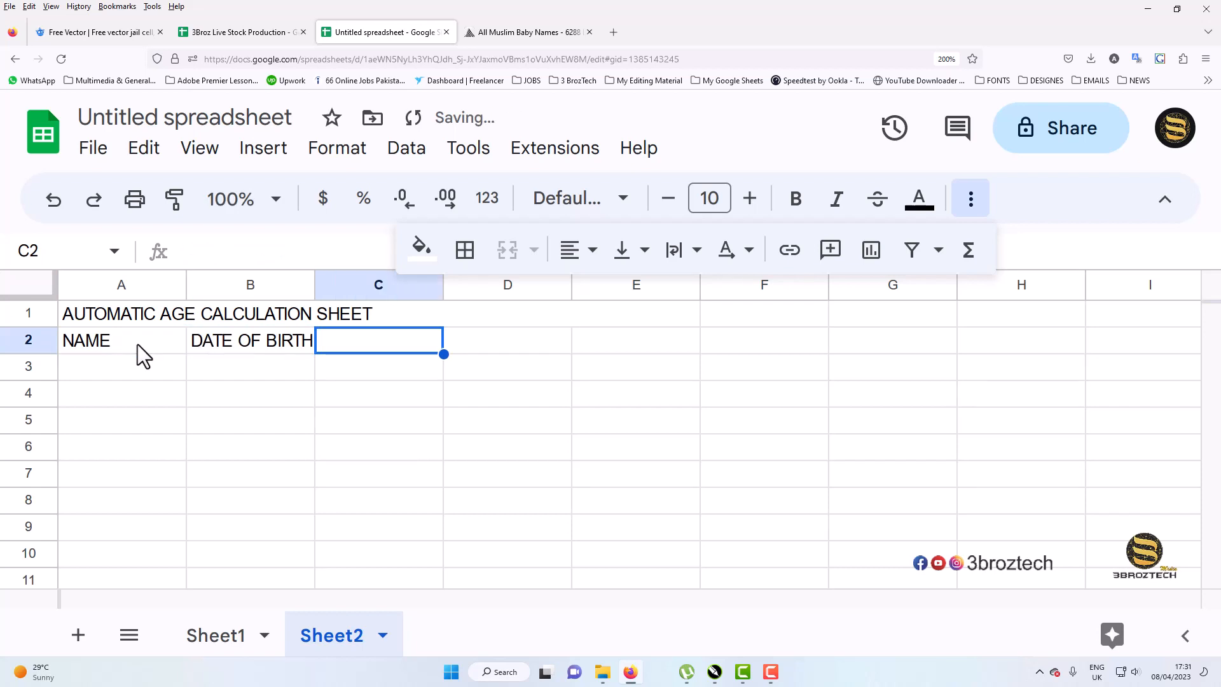
text(TOTAL YEARS)
key(Tab)
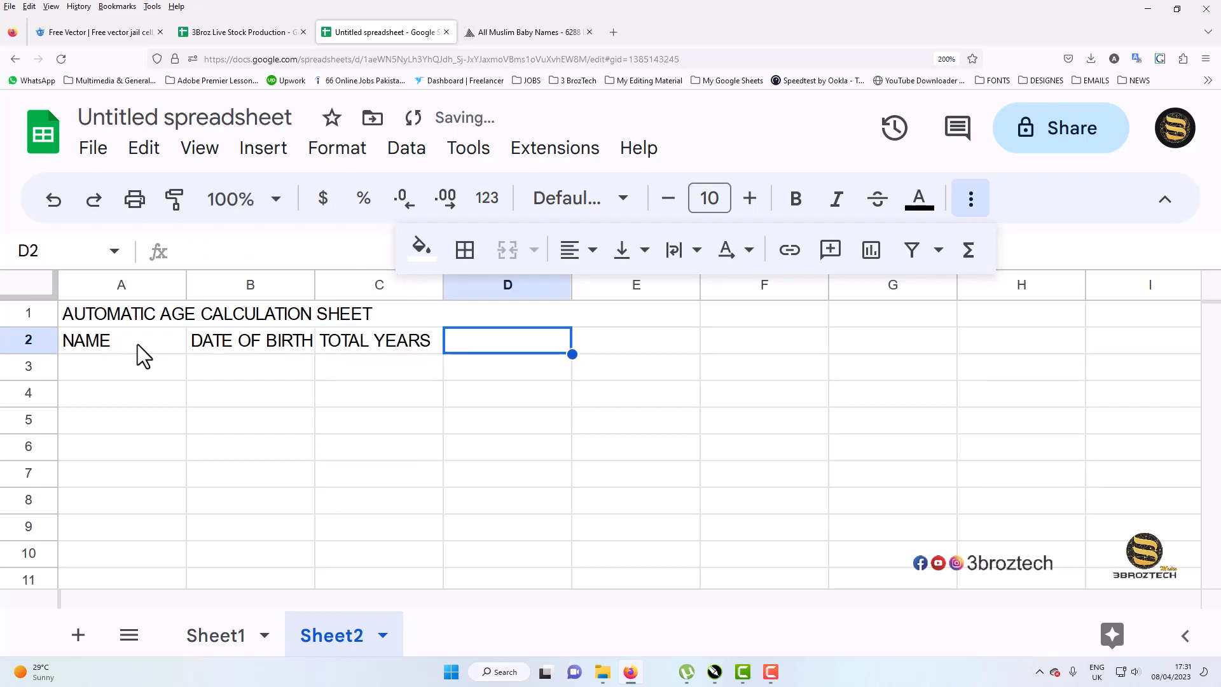
text(TOTAL MONTHS)
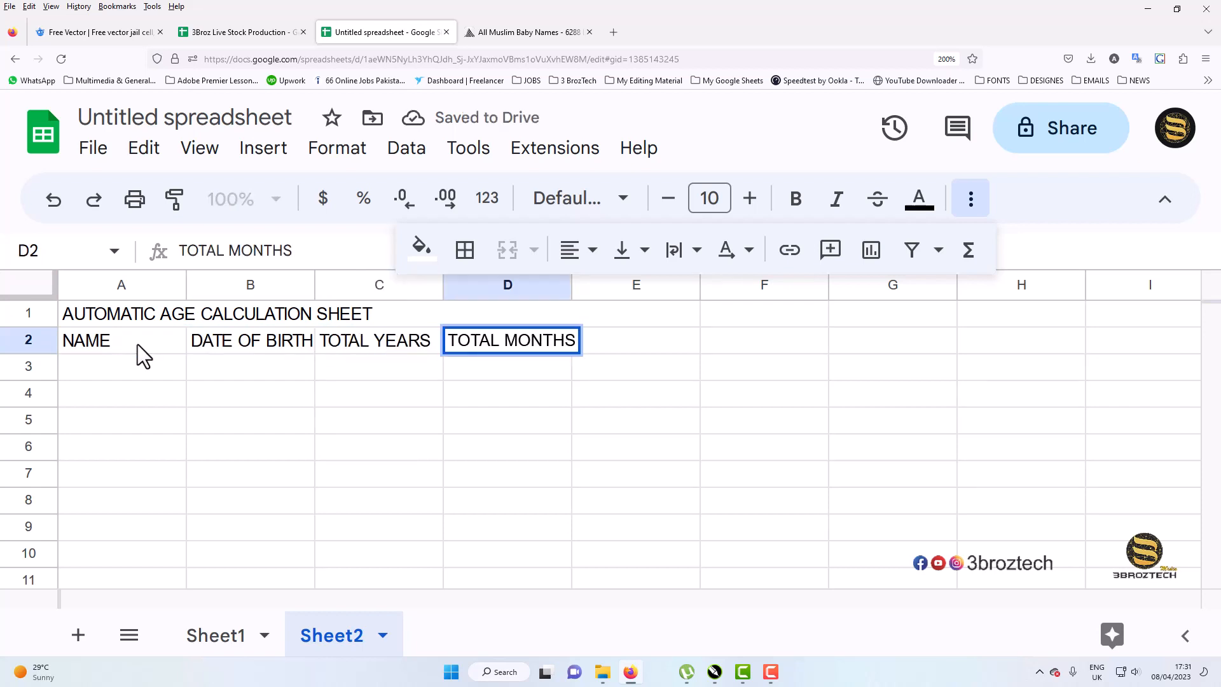
key(Tab)
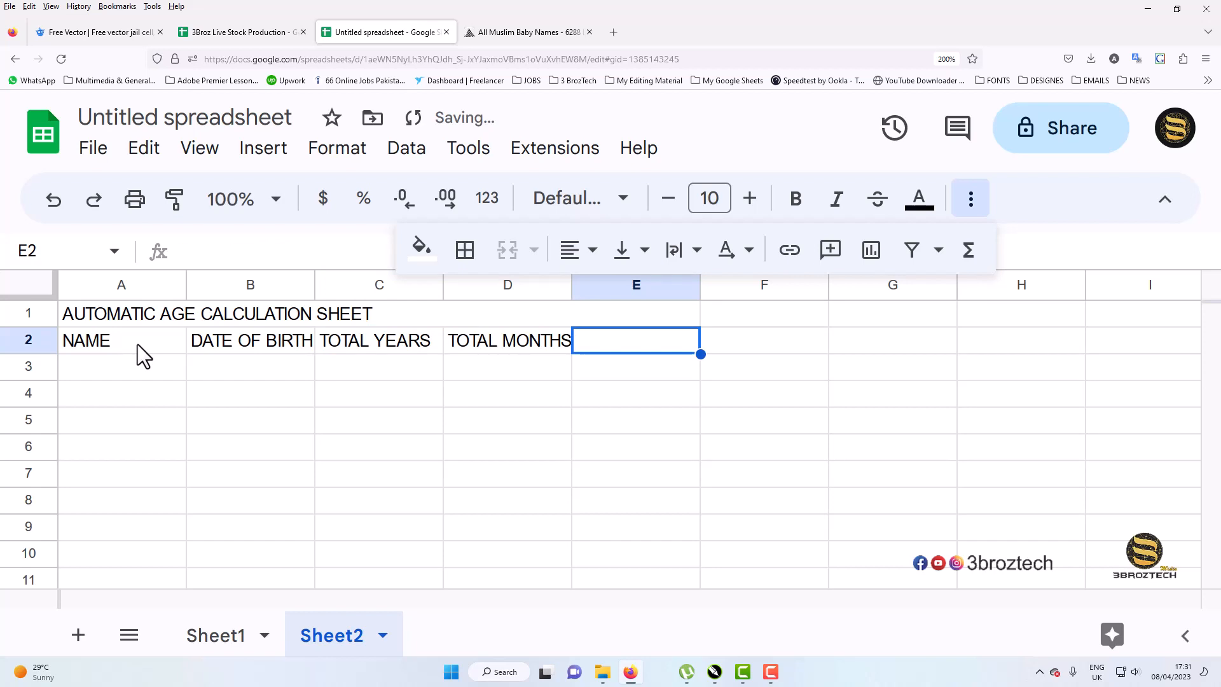
text(TOTAL DAYS)
key(Return)
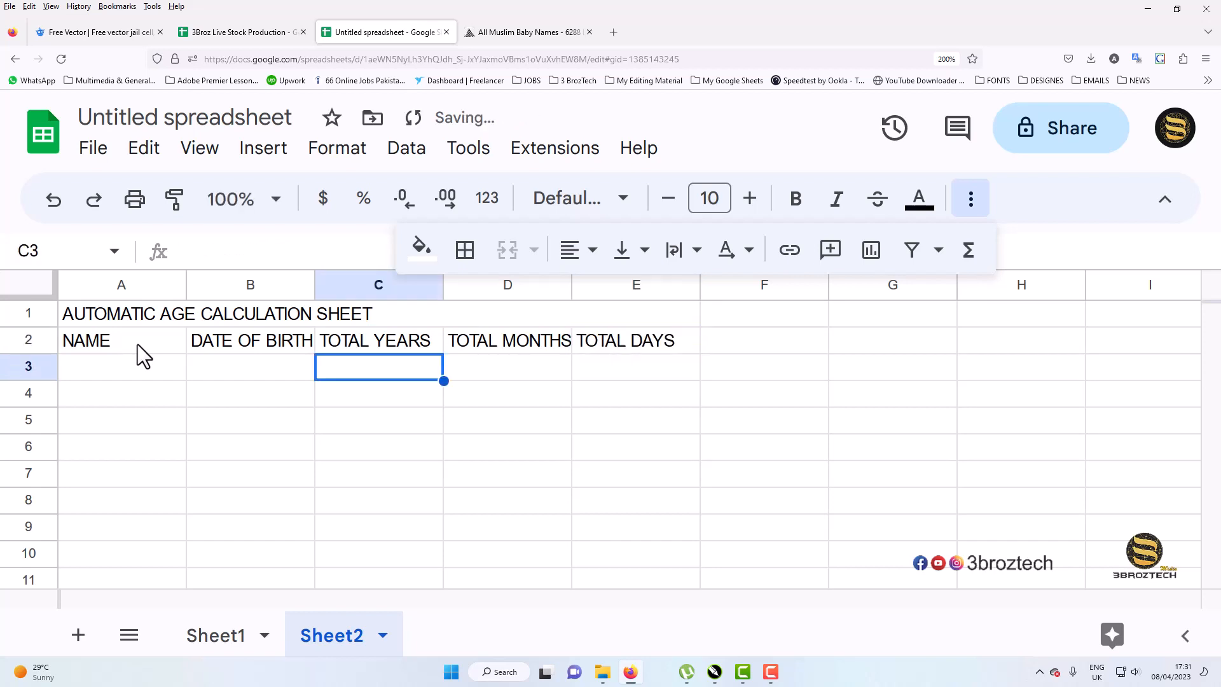
Step: Auto-fit the widths of columns B, C and D to their header text
double_click(313, 282)
double_click(444, 283)
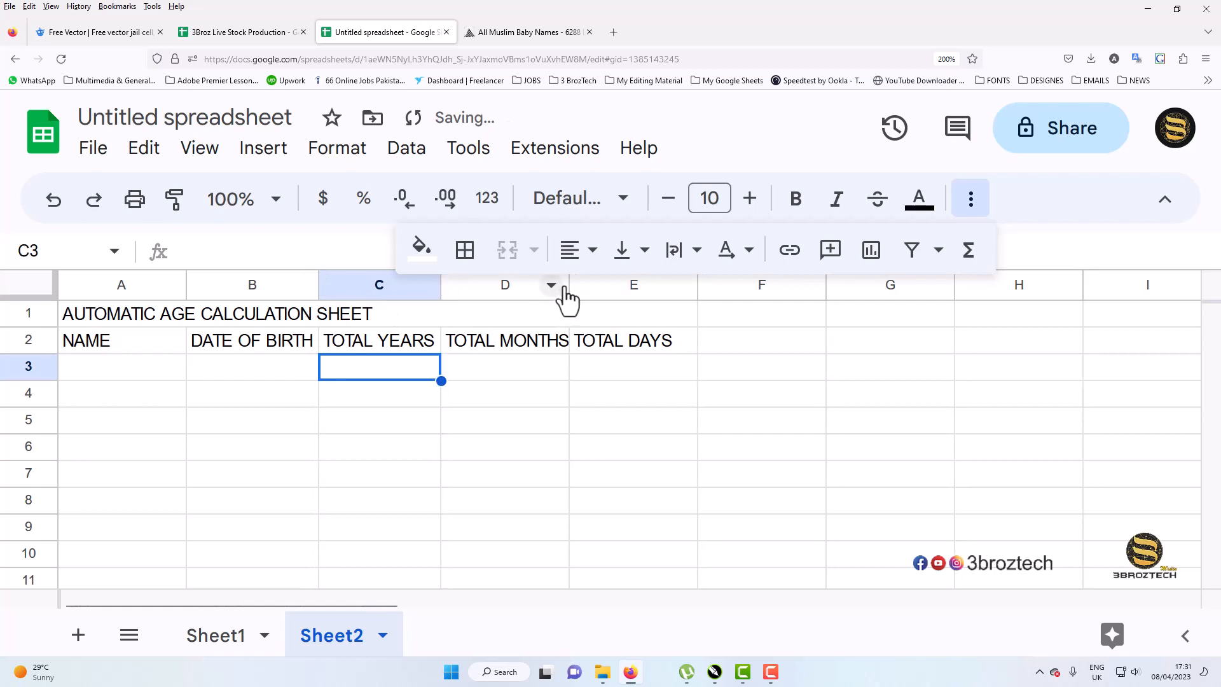
double_click(570, 283)
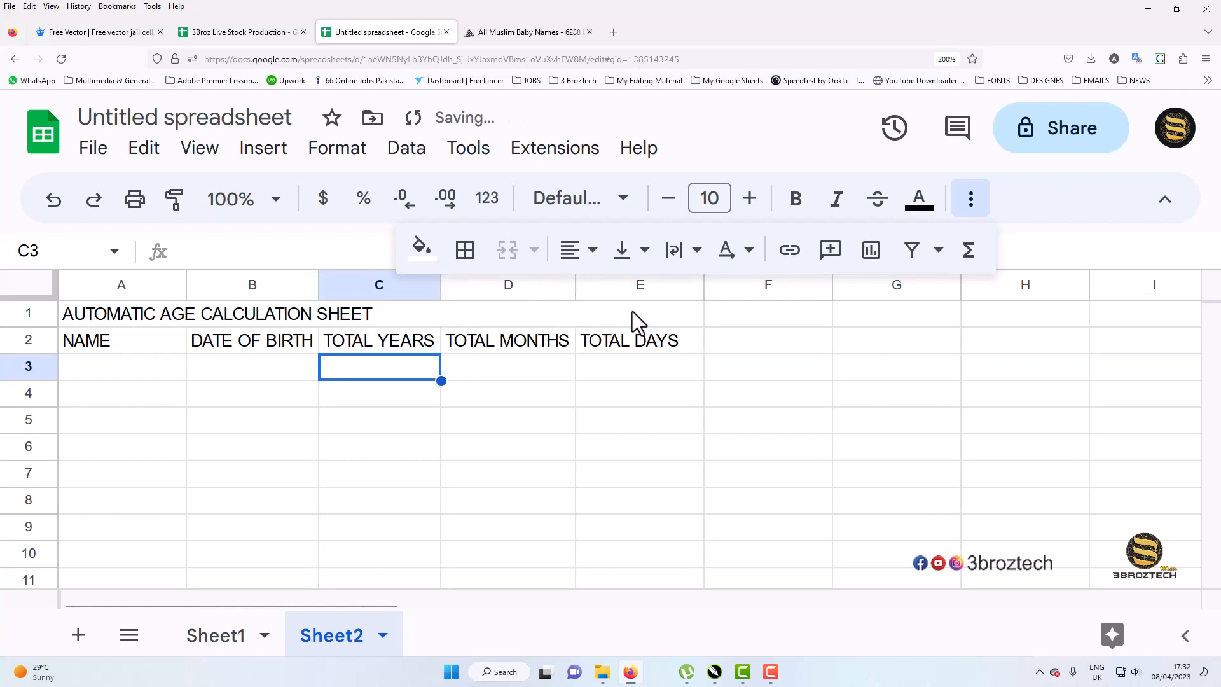
double_click(577, 290)
click(580, 394)
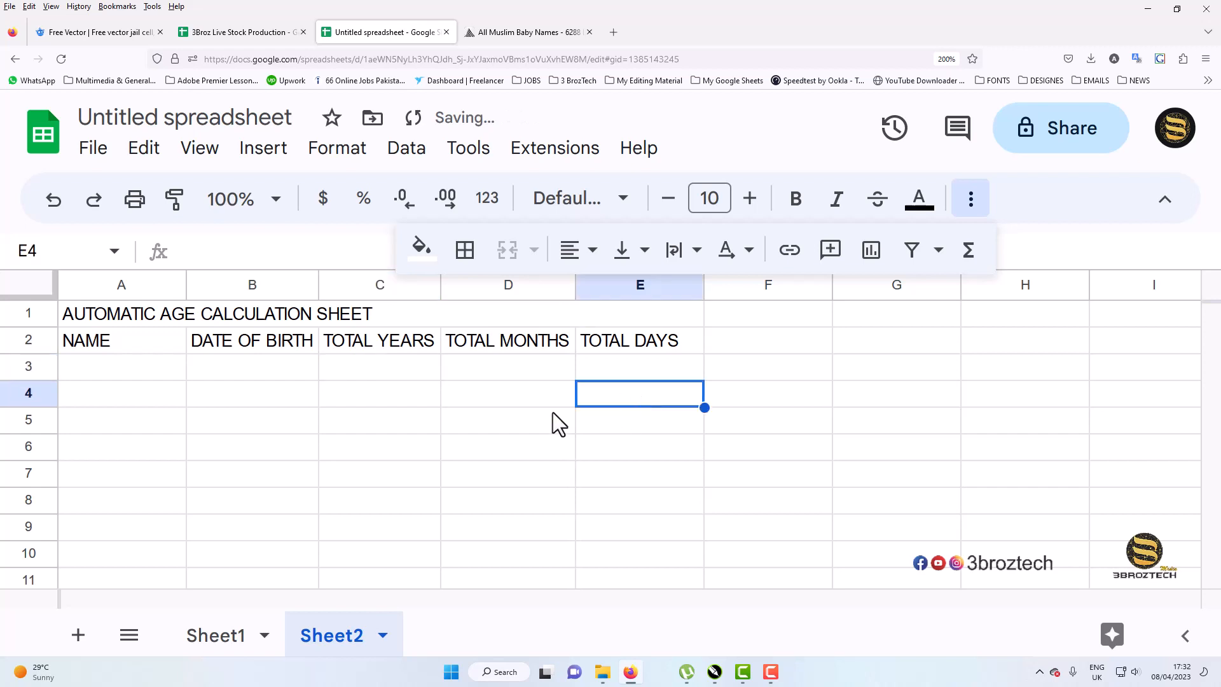
Step: Enter four people's first names in capitals down the NAME column, in cells A3 to A6
click(138, 374)
text(ALI)
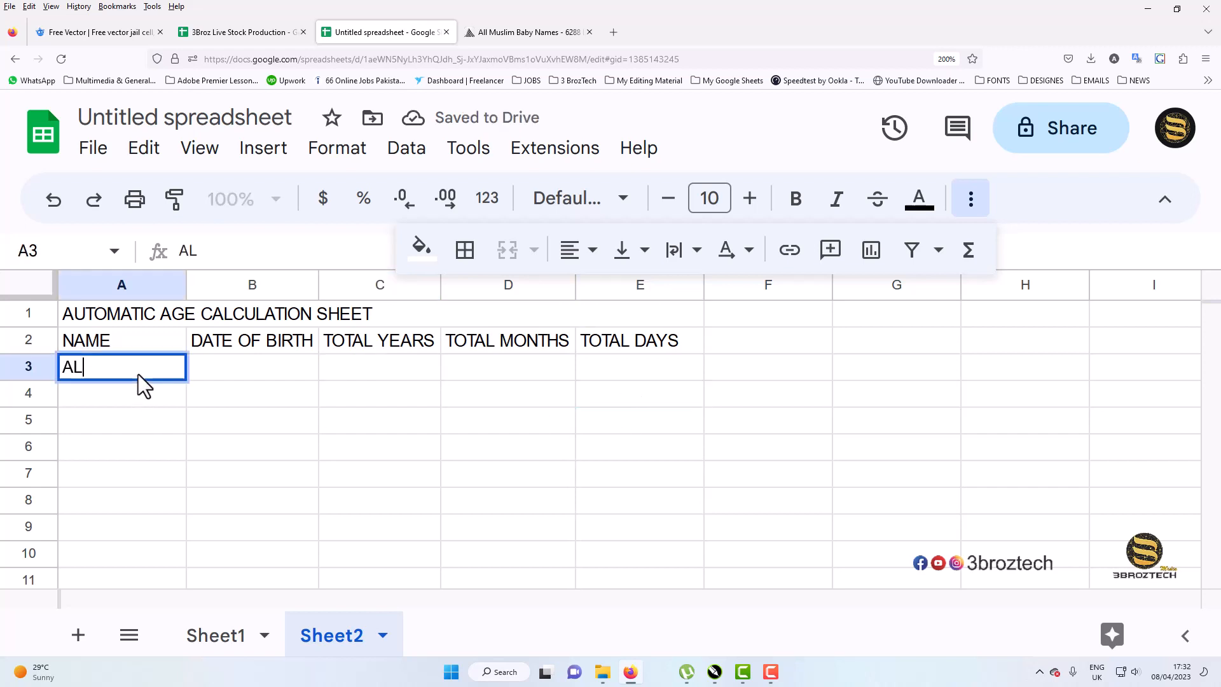
key(Return)
text(USMAN)
key(Return)
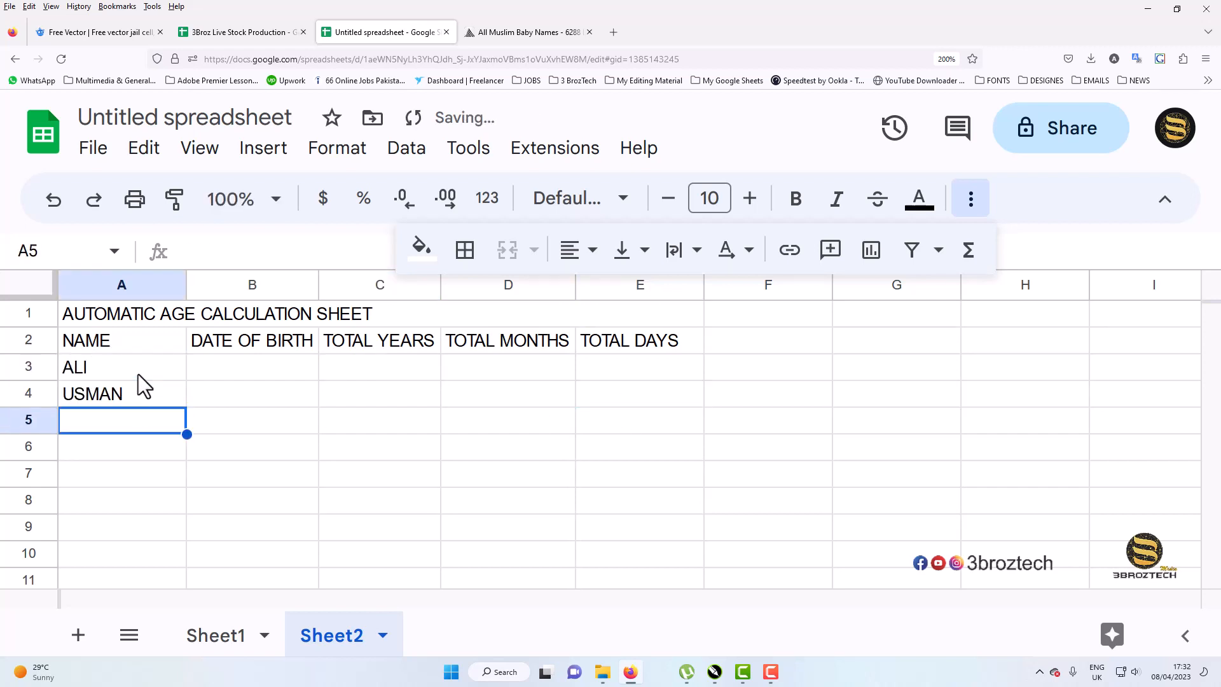
text(FAISAL)
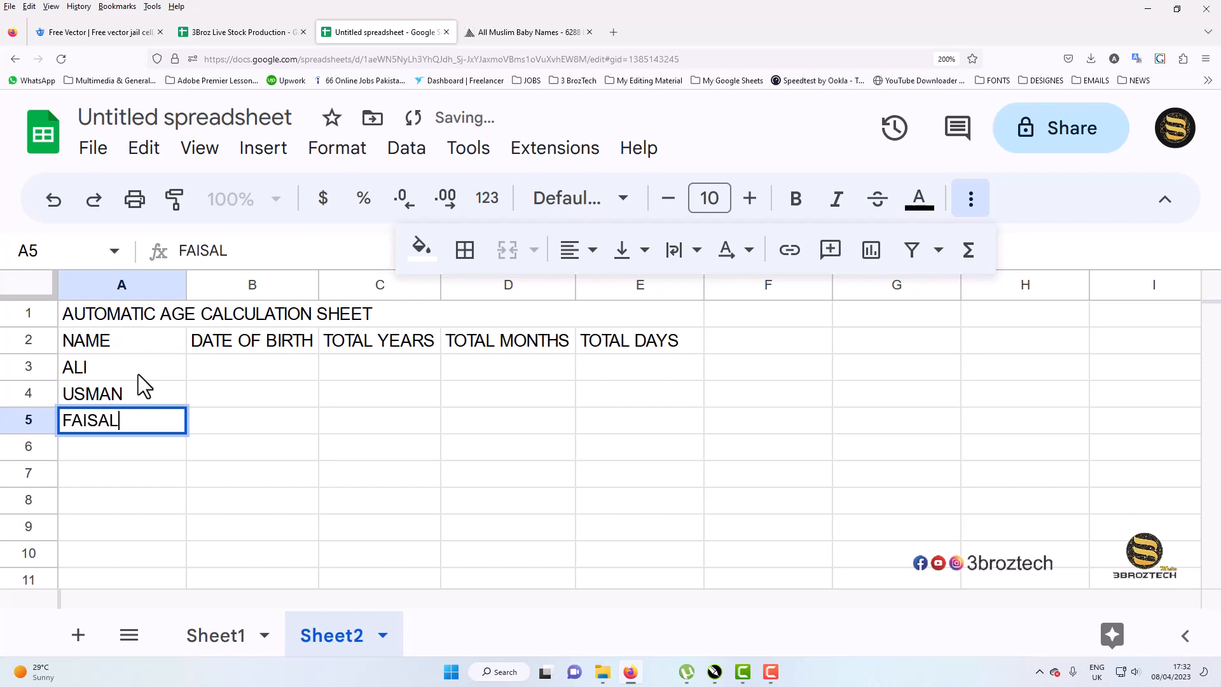
key(Return)
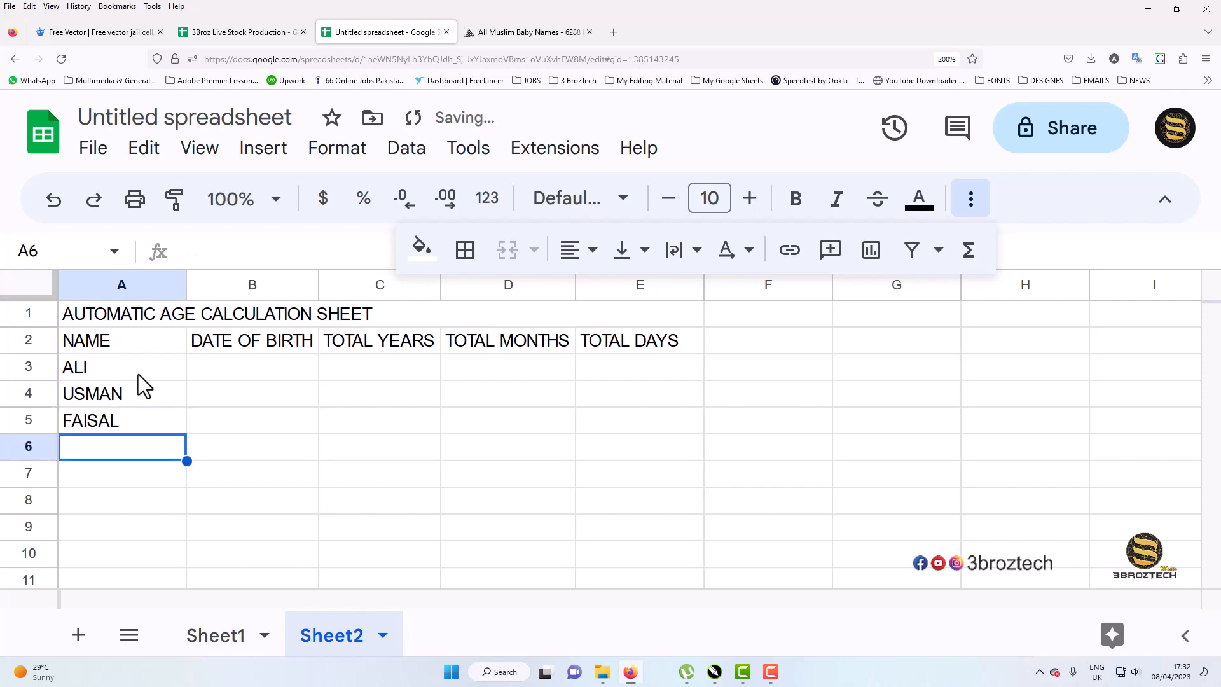
text(SAQIB)
Step: Enter the first person's date of birth in B3 in day, abbreviated month and four-digit year format, separated by hyphens
click(192, 368)
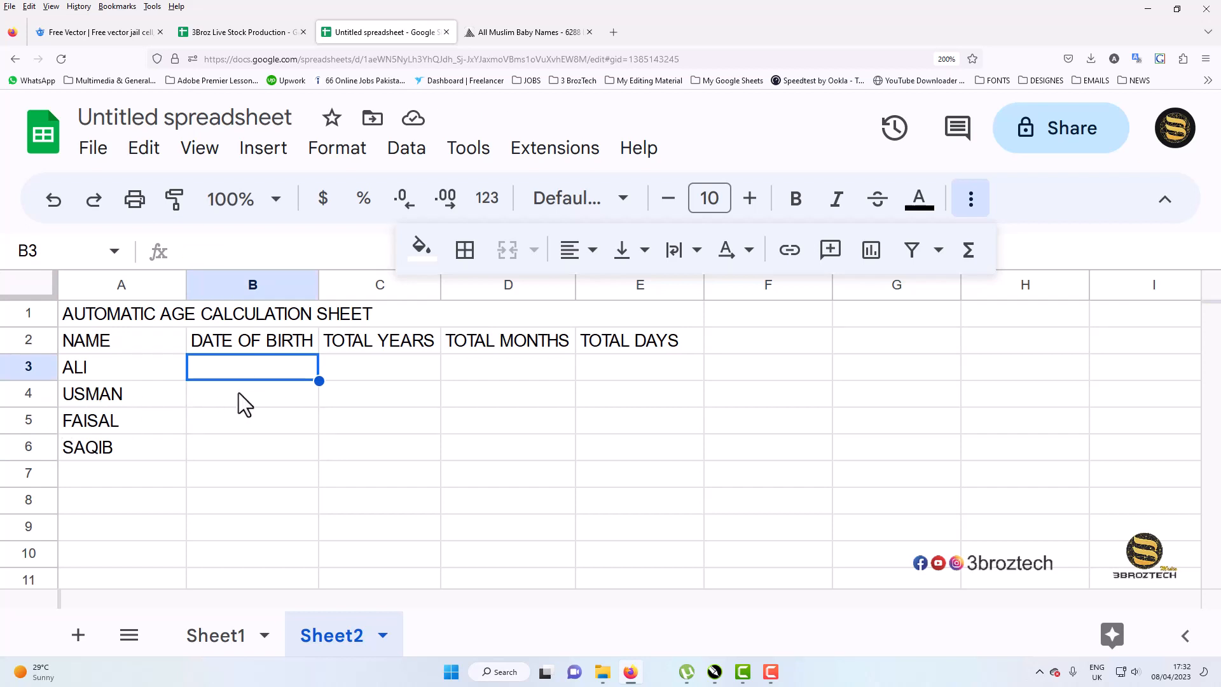
text(21-jA)
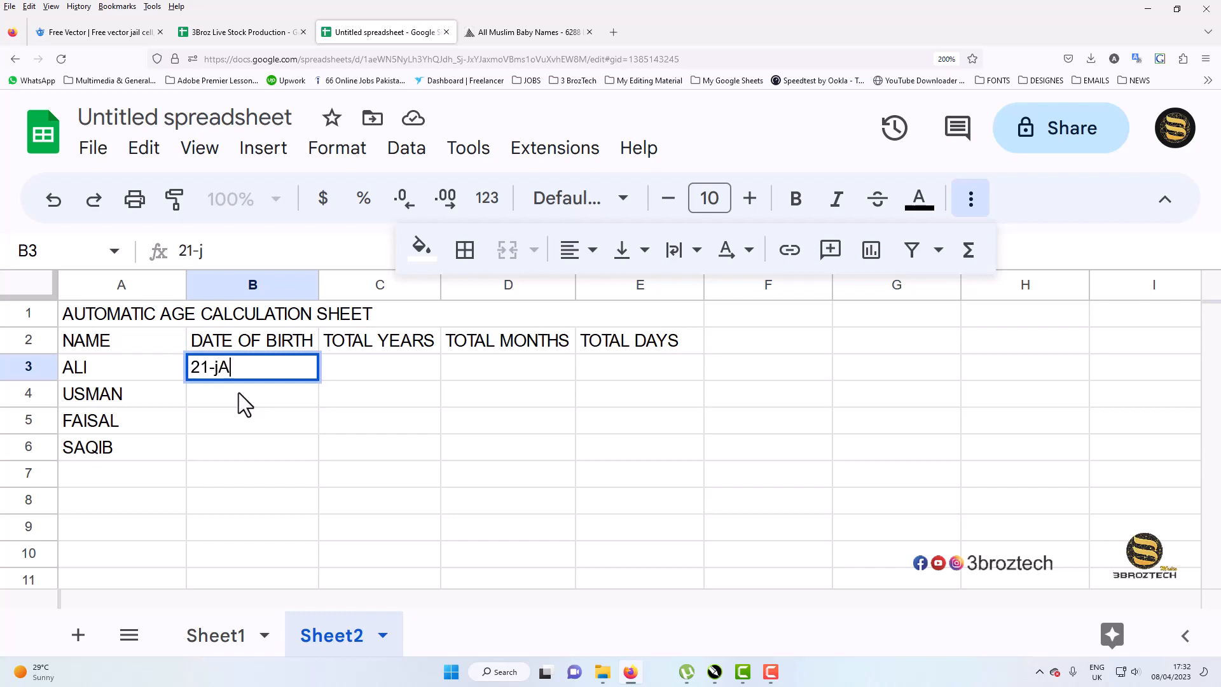
text(N)
key(BackSpace)
key(BackSpace)
key(BackSpace)
text(Jan)
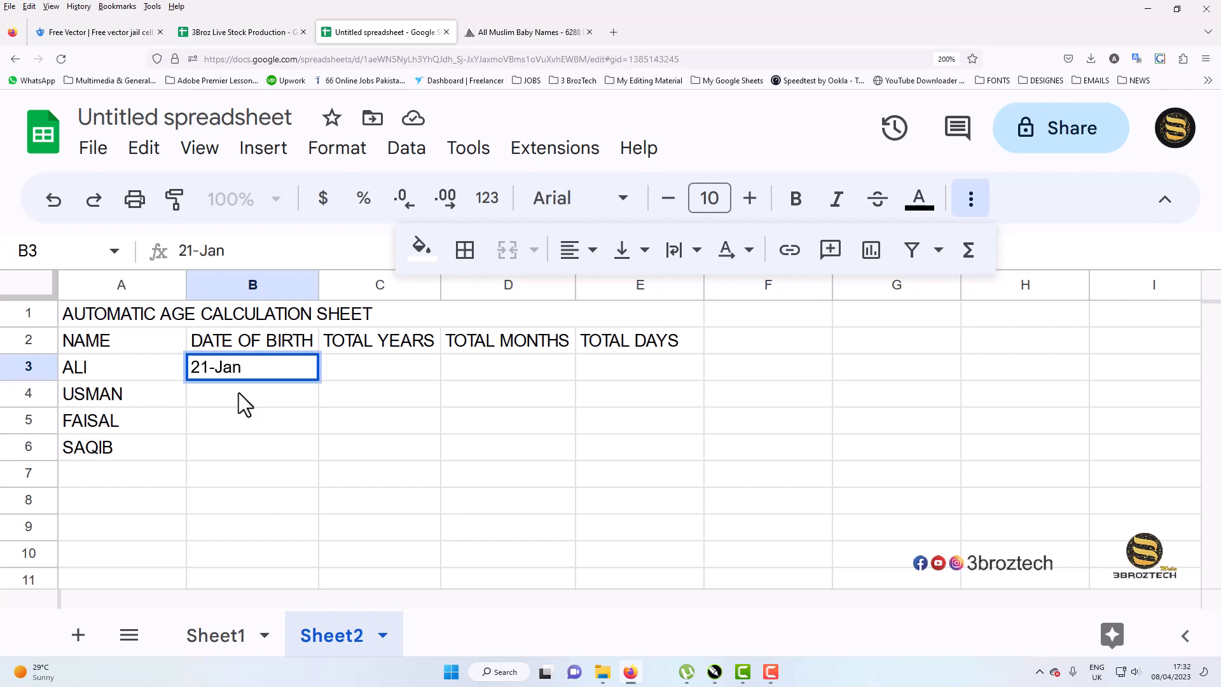
text(-1975)
Step: Enter the formula =DATEDIF(B3,today(), "Y") in C3 to calculate the first person's total years
click(392, 371)
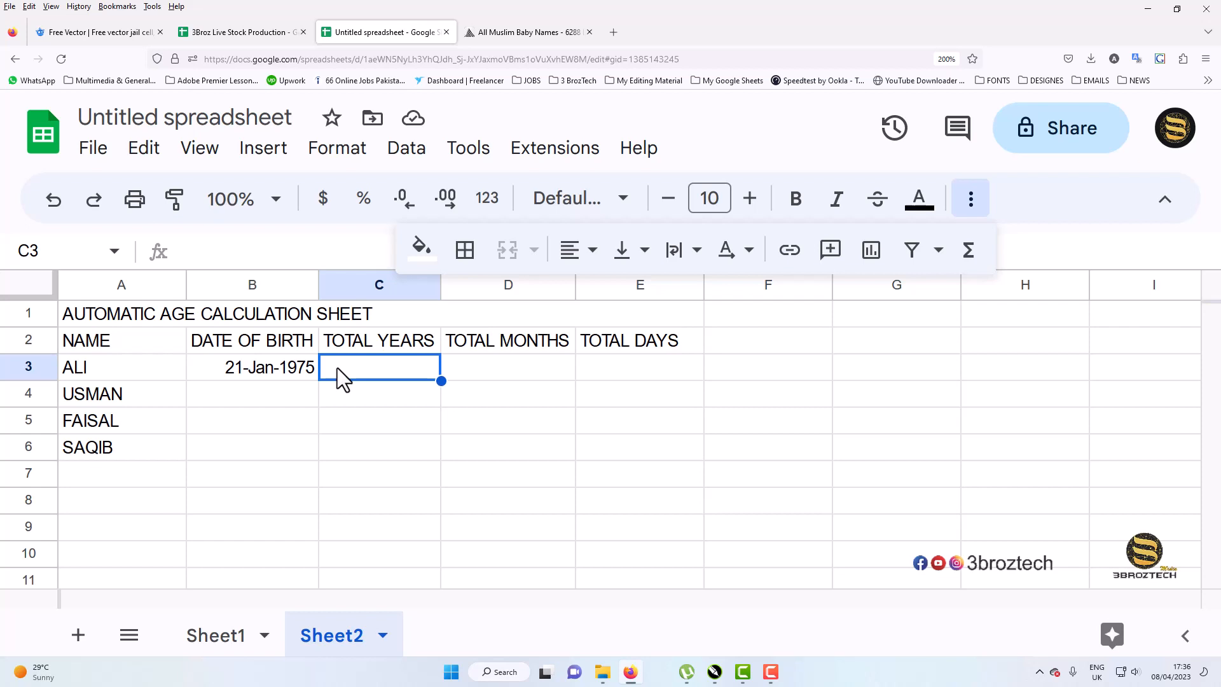
text(=)
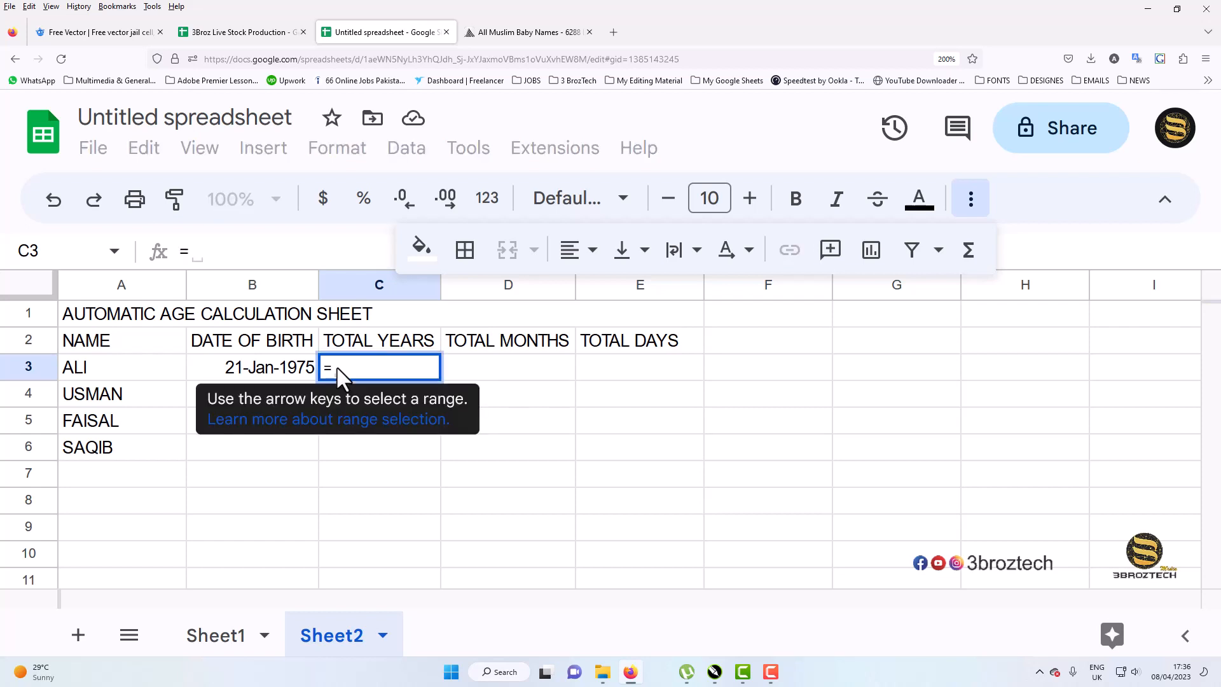
text(date)
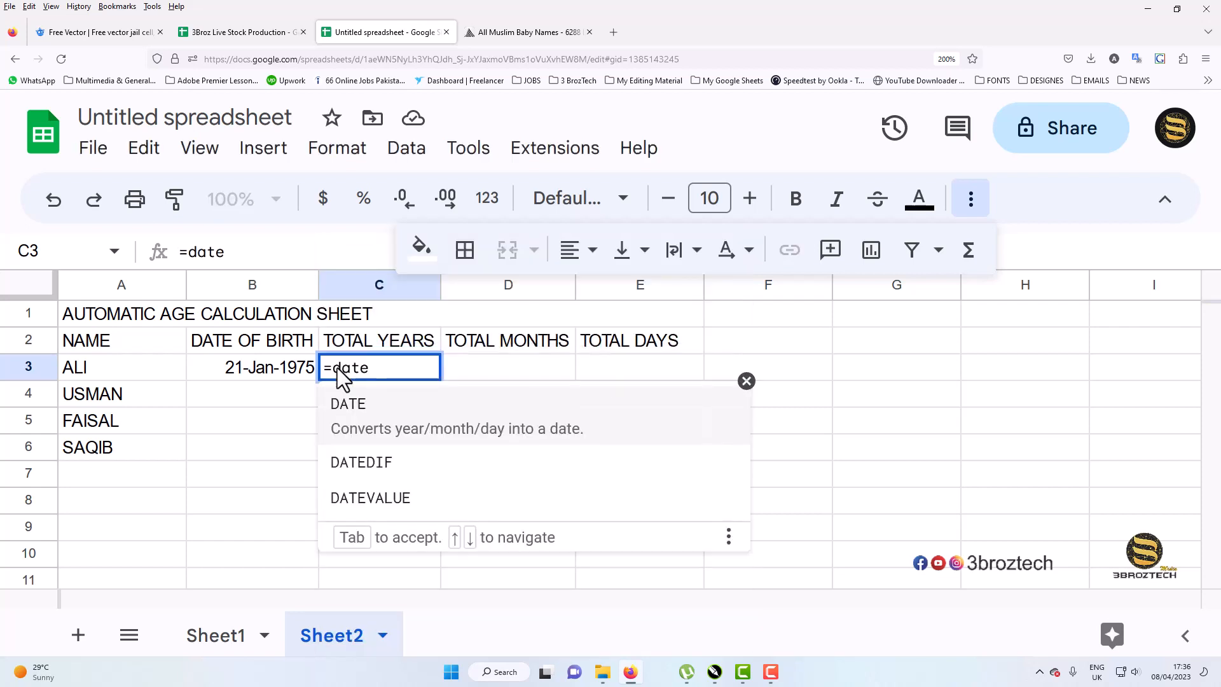
click(380, 452)
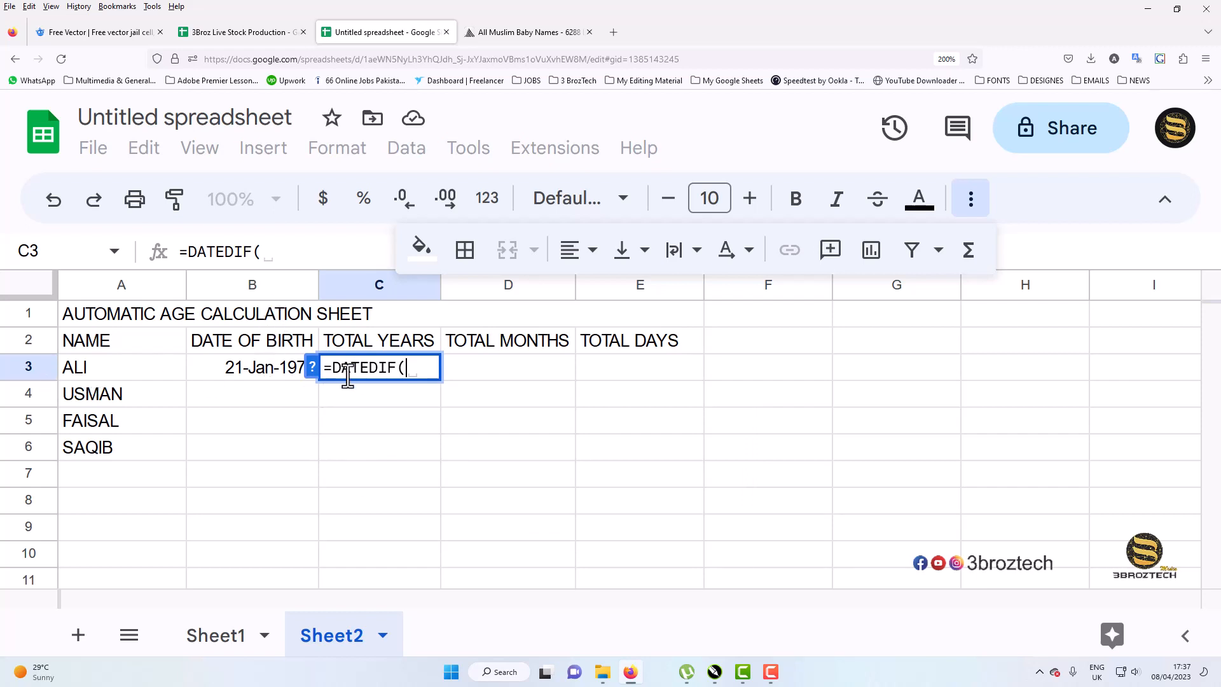
text(b3)
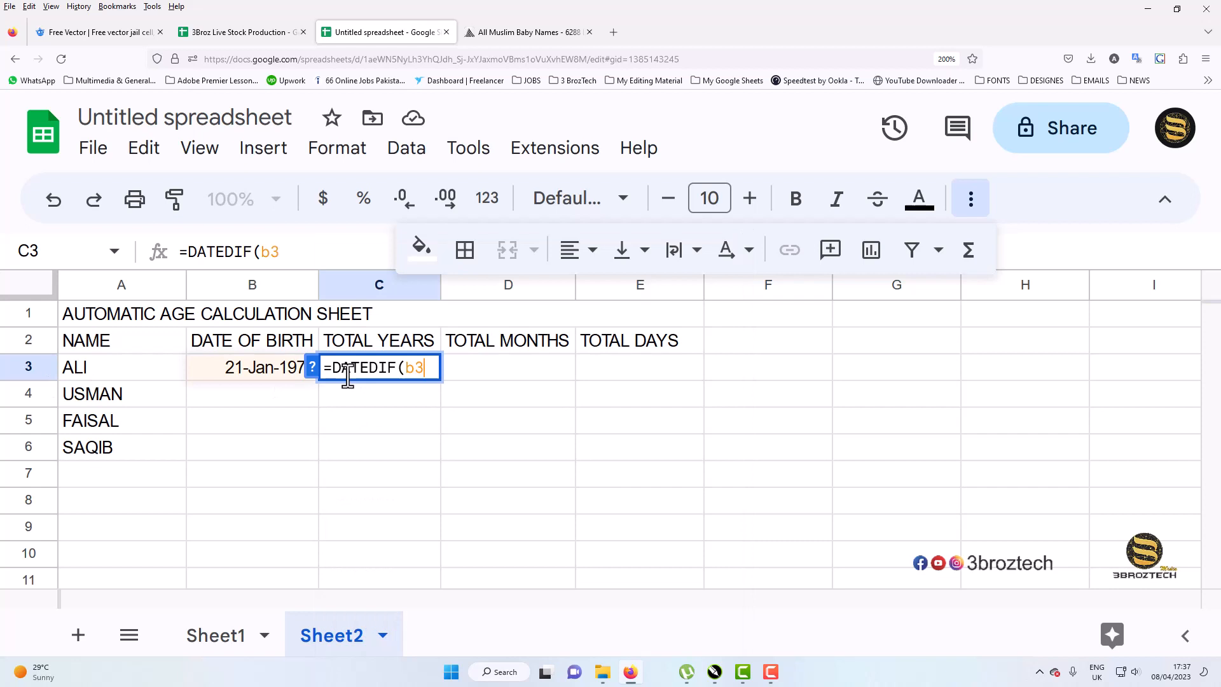
text(,today)
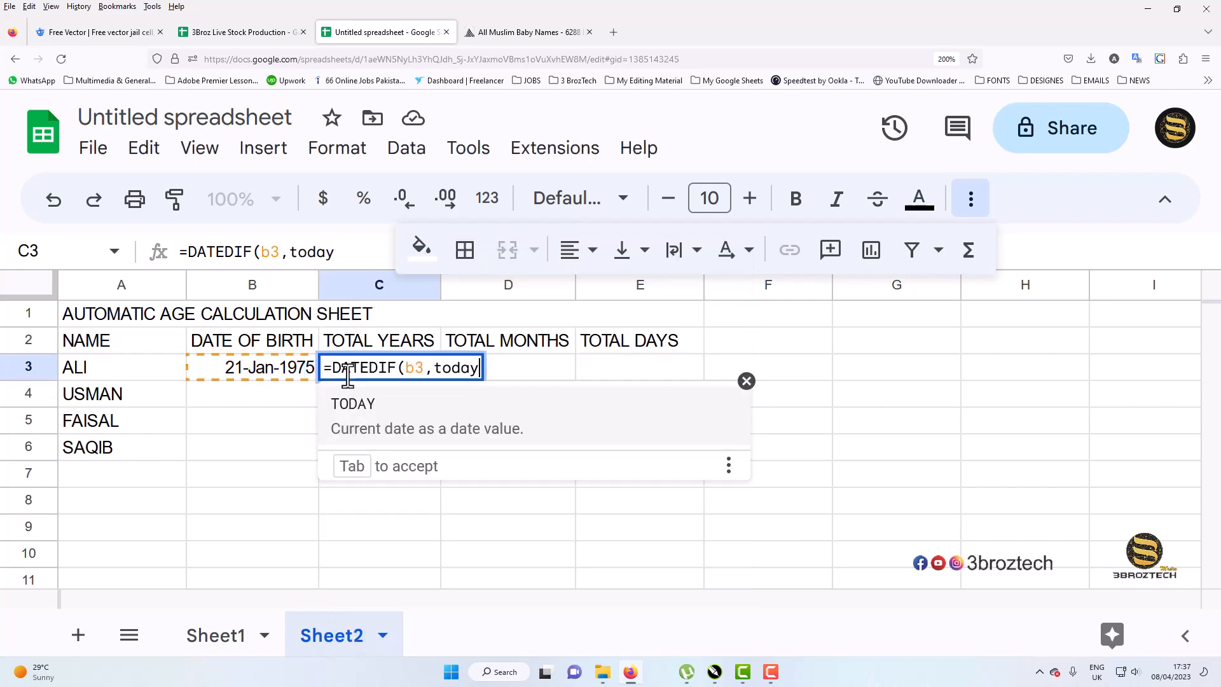
text(()
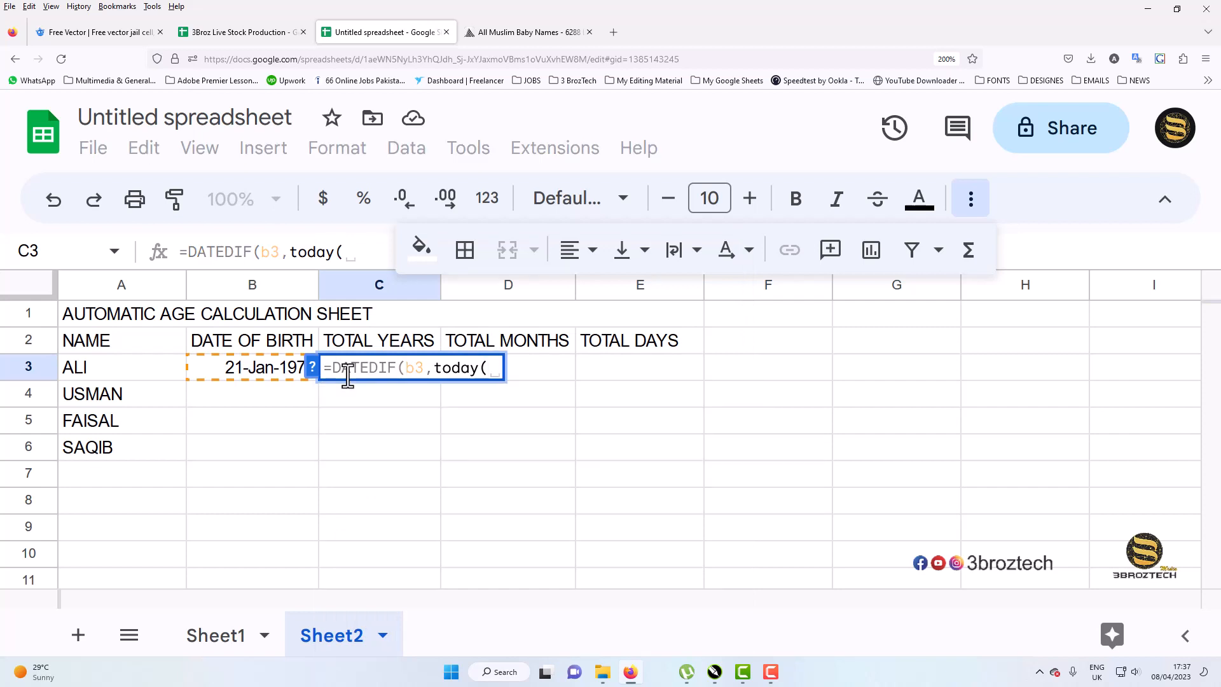
text())
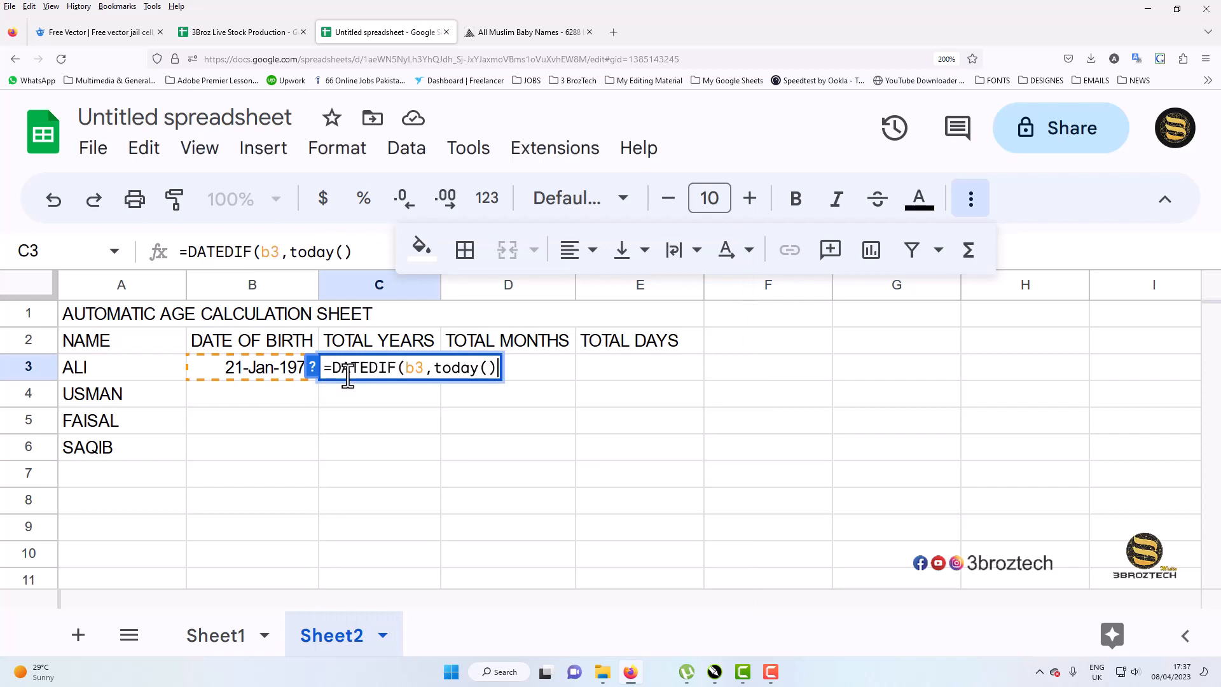
text(, )
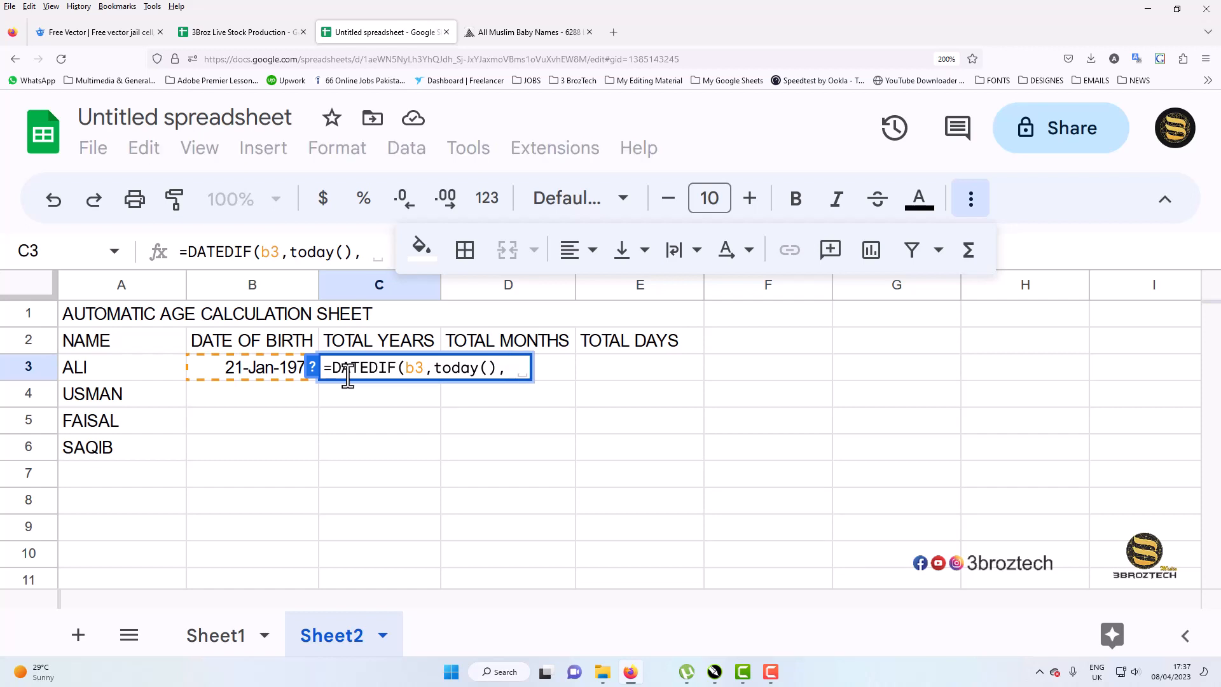
text(")
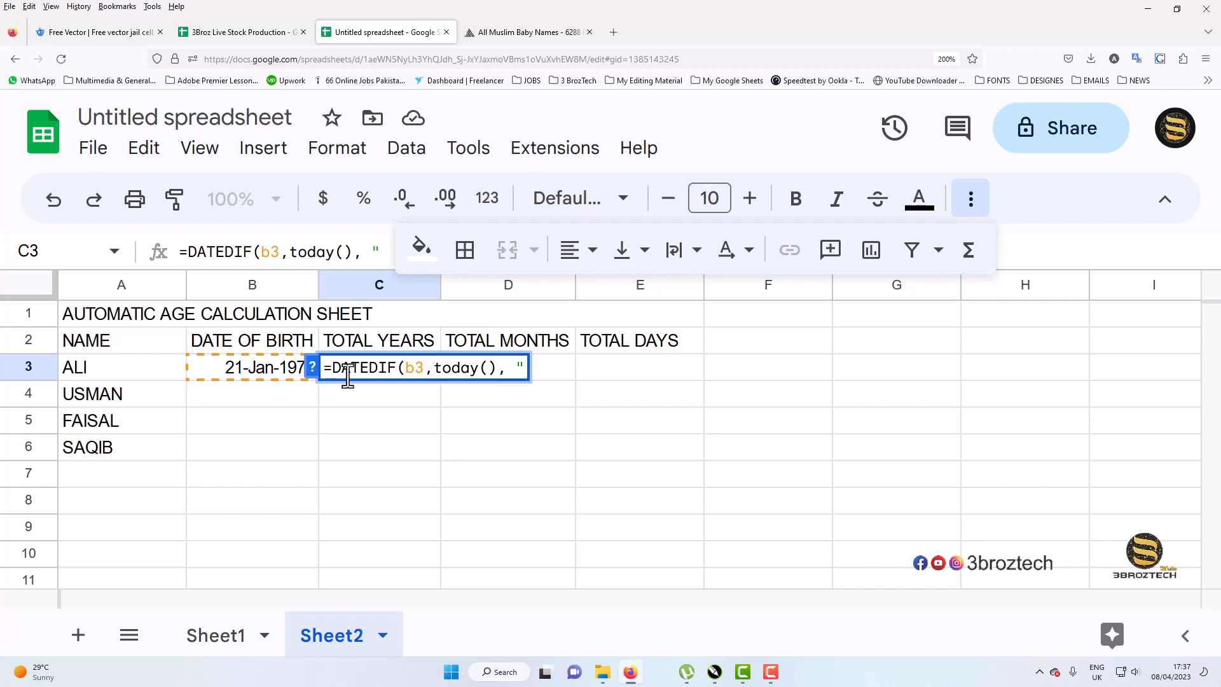
text(Toda)
key(BackSpace)
key(BackSpace)
key(BackSpace)
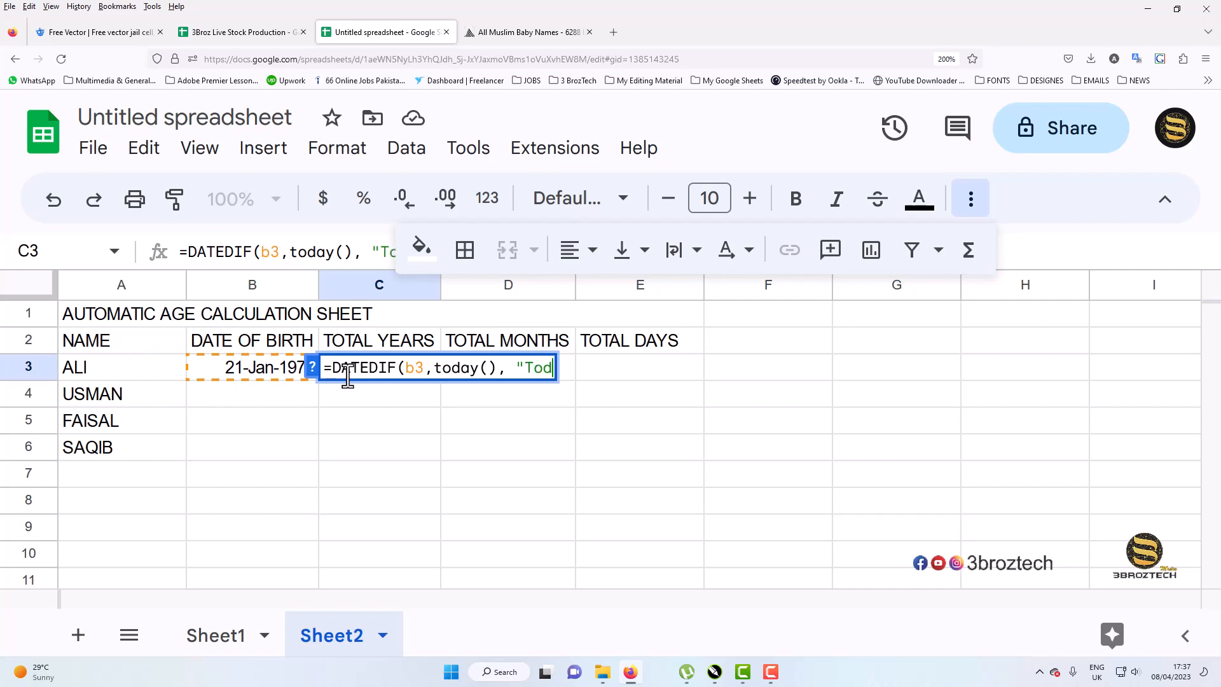
key(BackSpace)
text(Y)
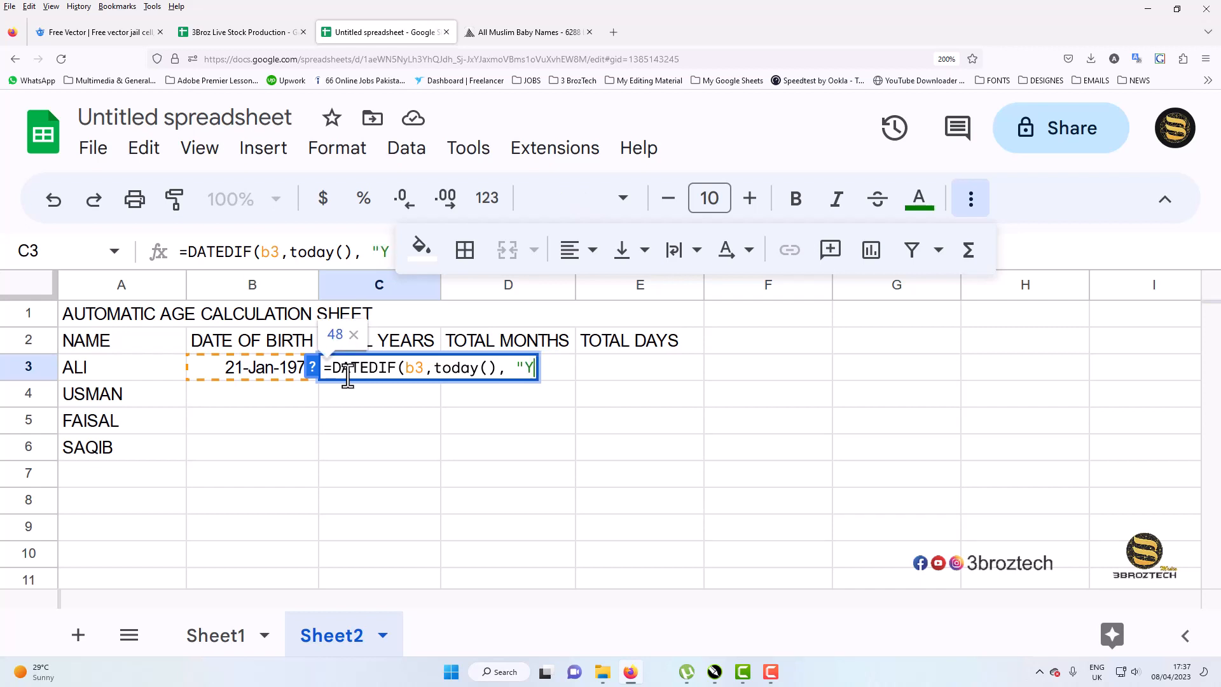
text("))
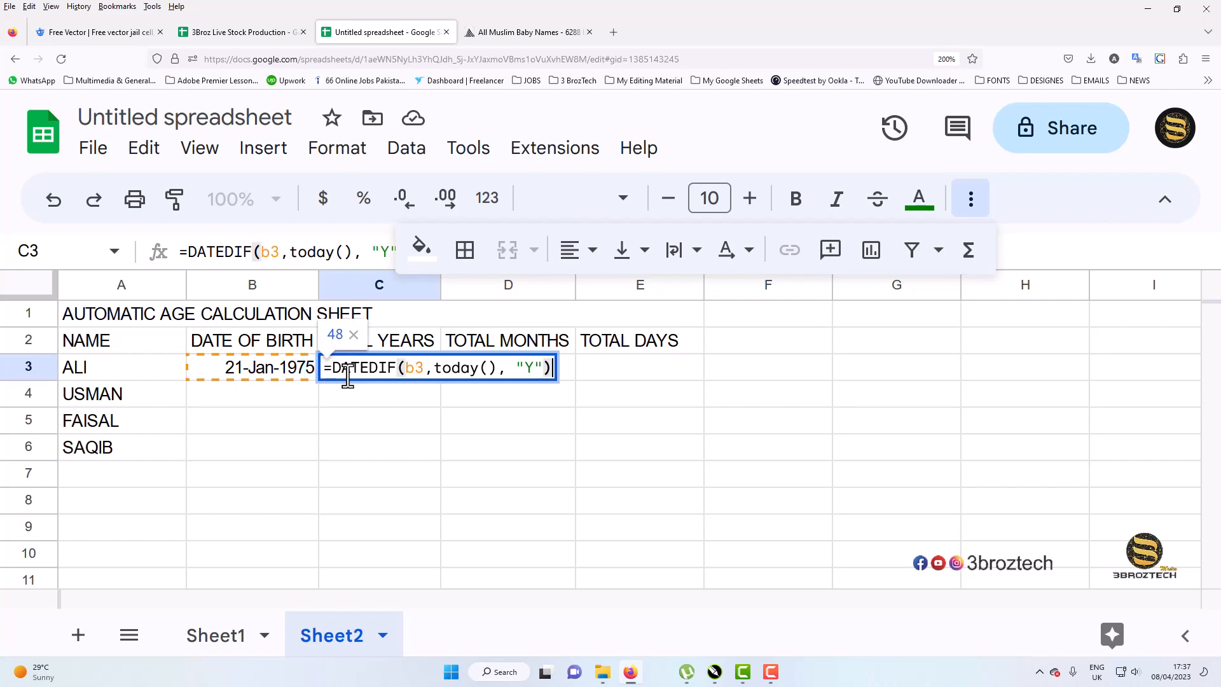
key(Return)
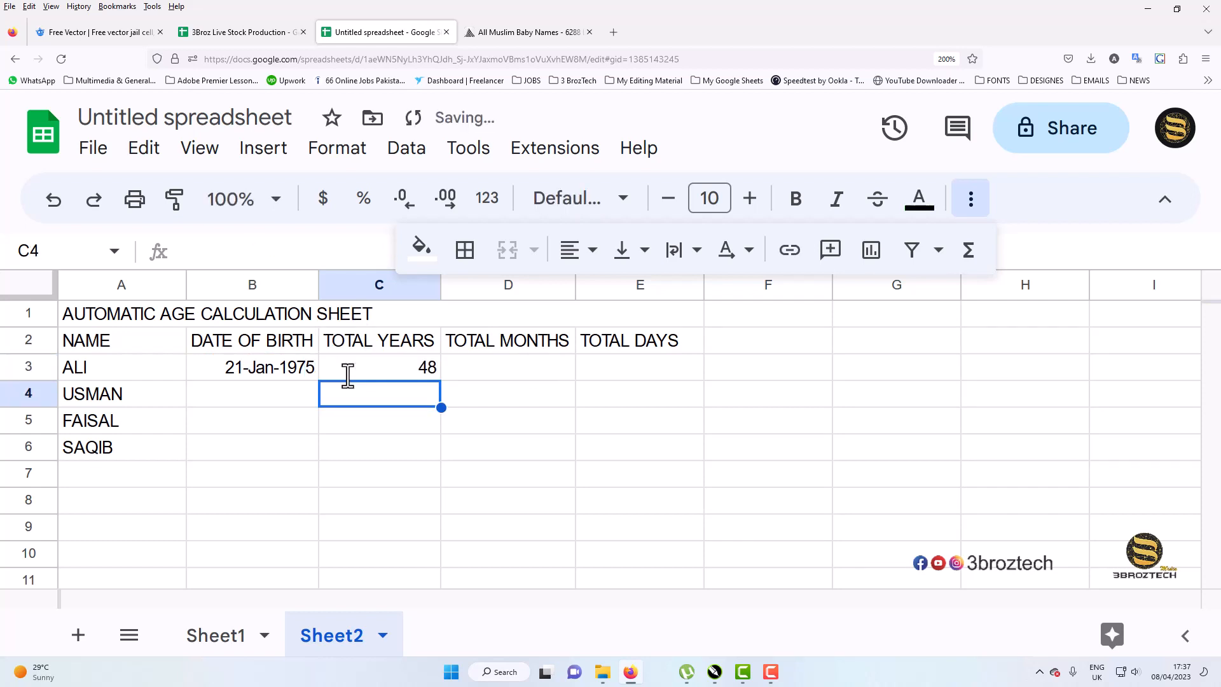
click(349, 370)
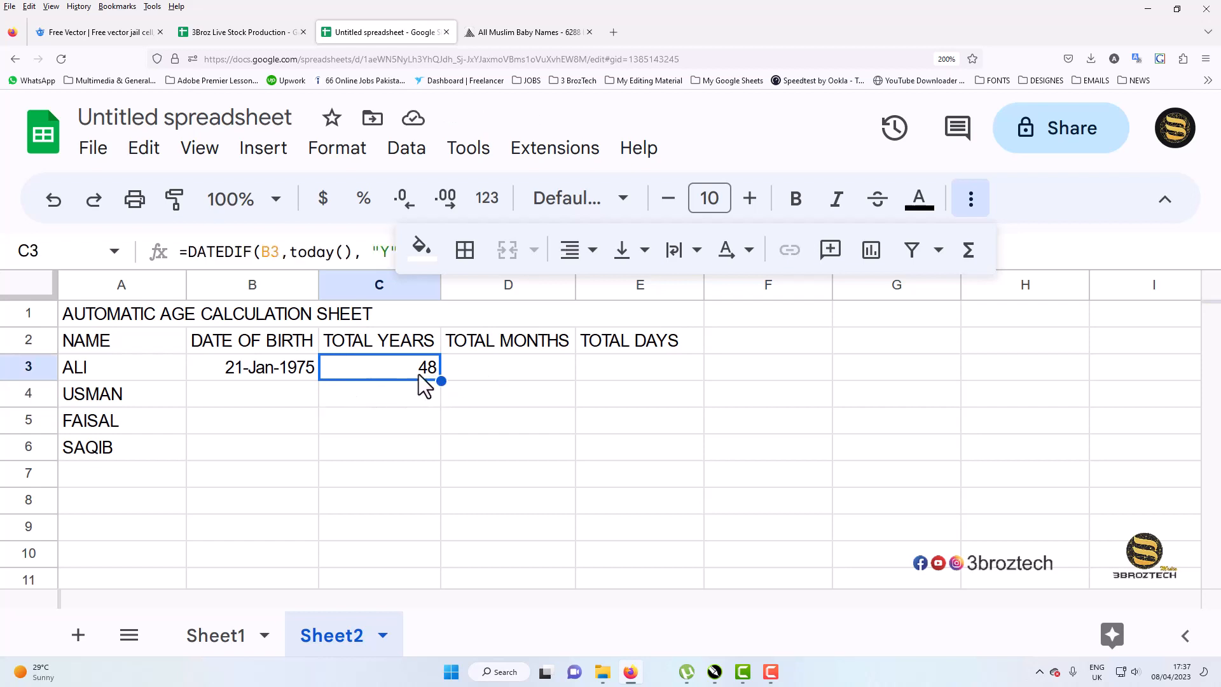
click(327, 256)
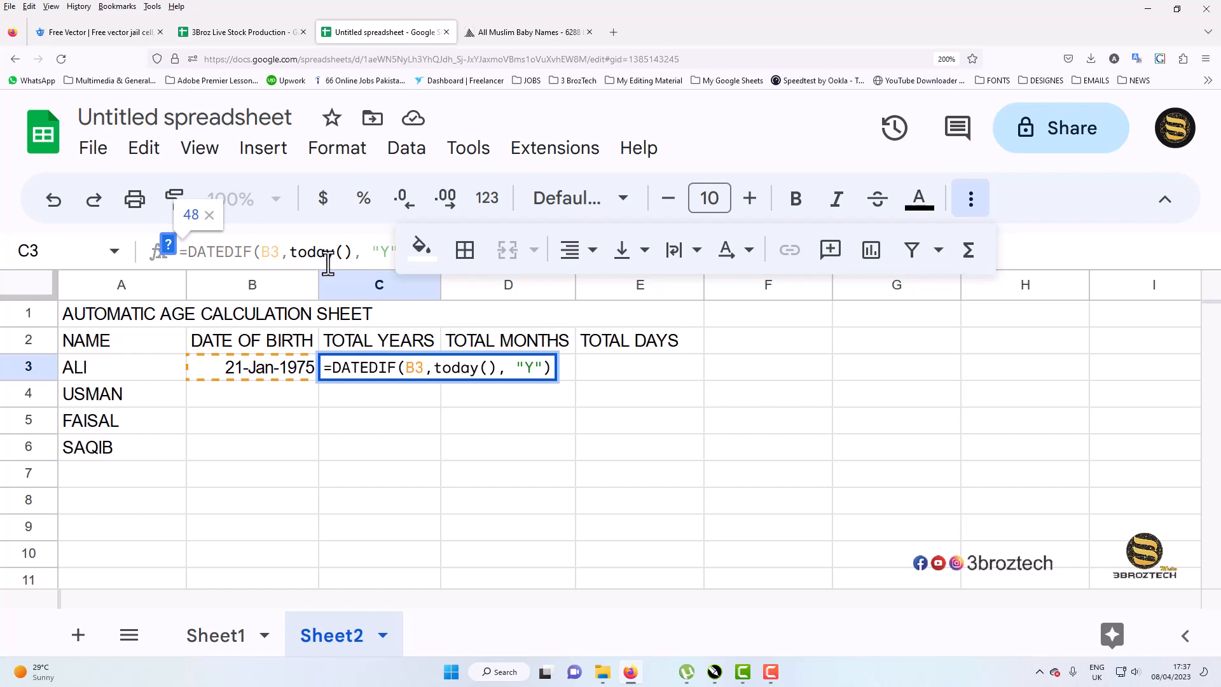
key(Escape)
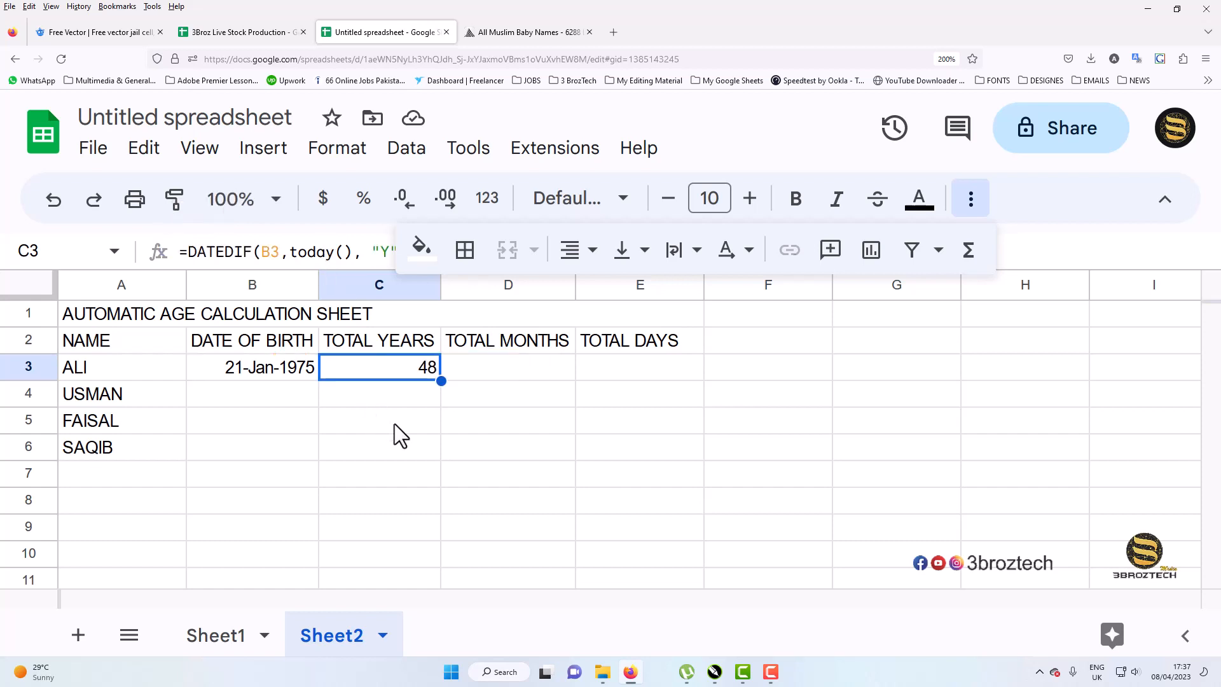
Step: Copy the text of the C3 formula unchanged into D3 under TOTAL MONTHS
double_click(407, 366)
key(ctrl+a)
key(ctrl+c)
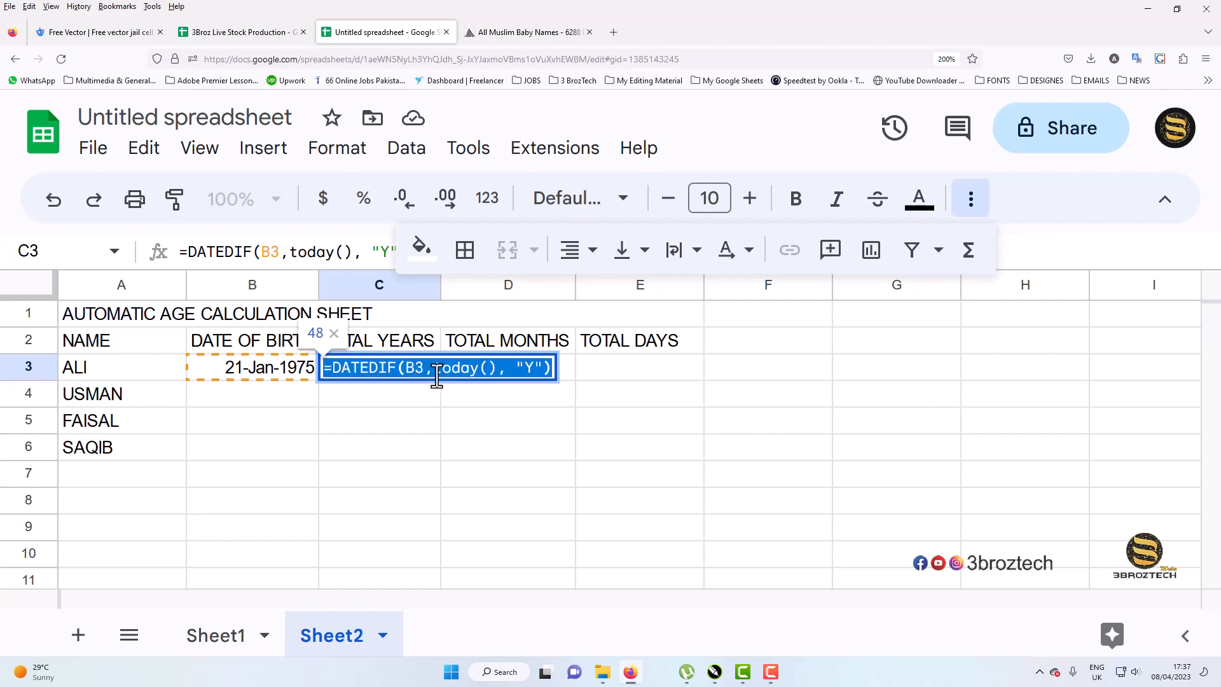
click(563, 368)
key(ctrl+v)
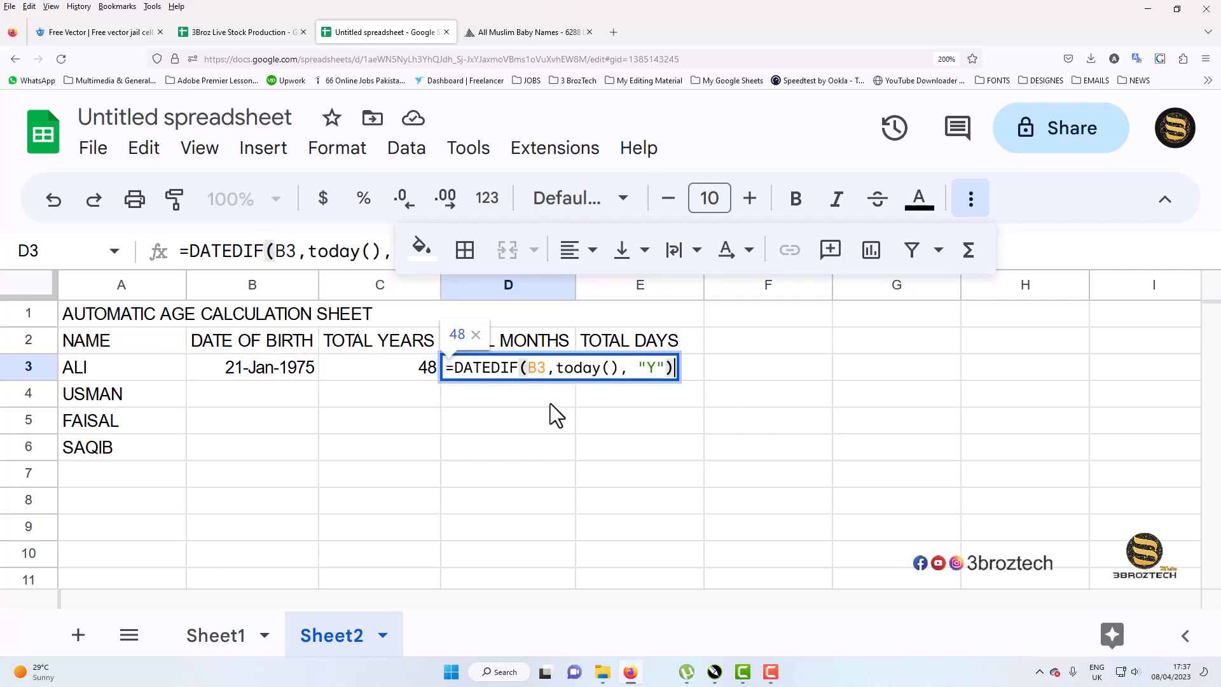
click(551, 403)
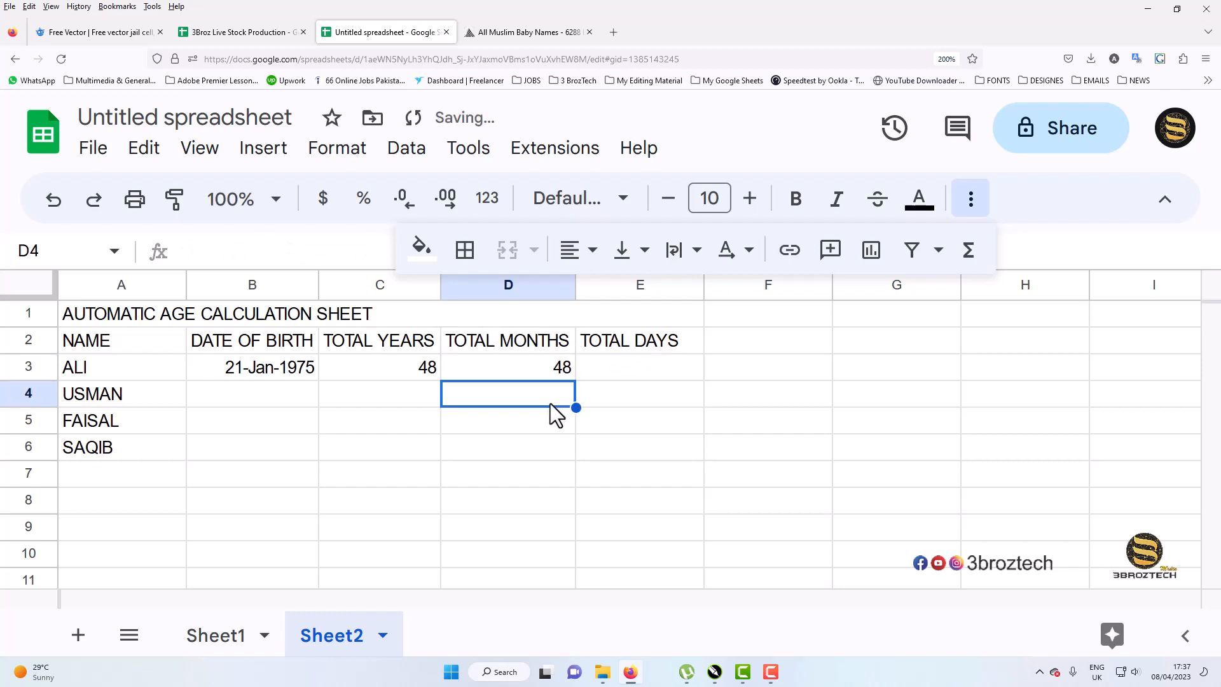
Step: Change the unit in the D3 DATEDIF formula to "YM"
double_click(548, 372)
click(657, 367)
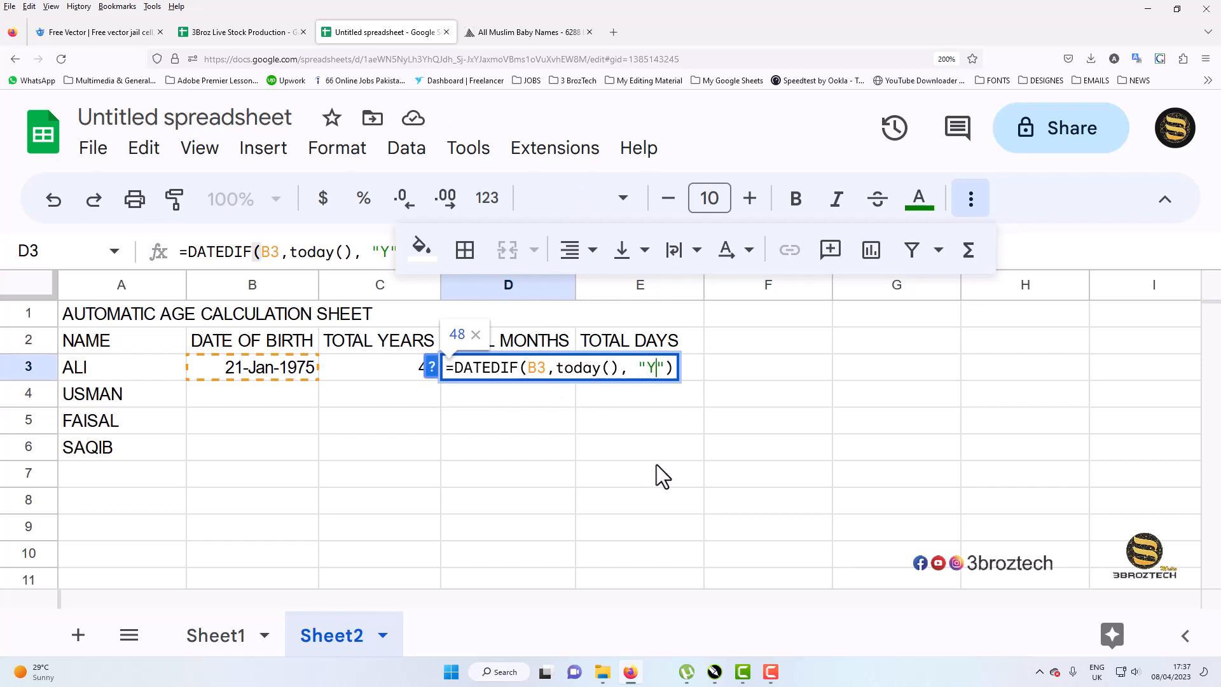
text(M)
key(Return)
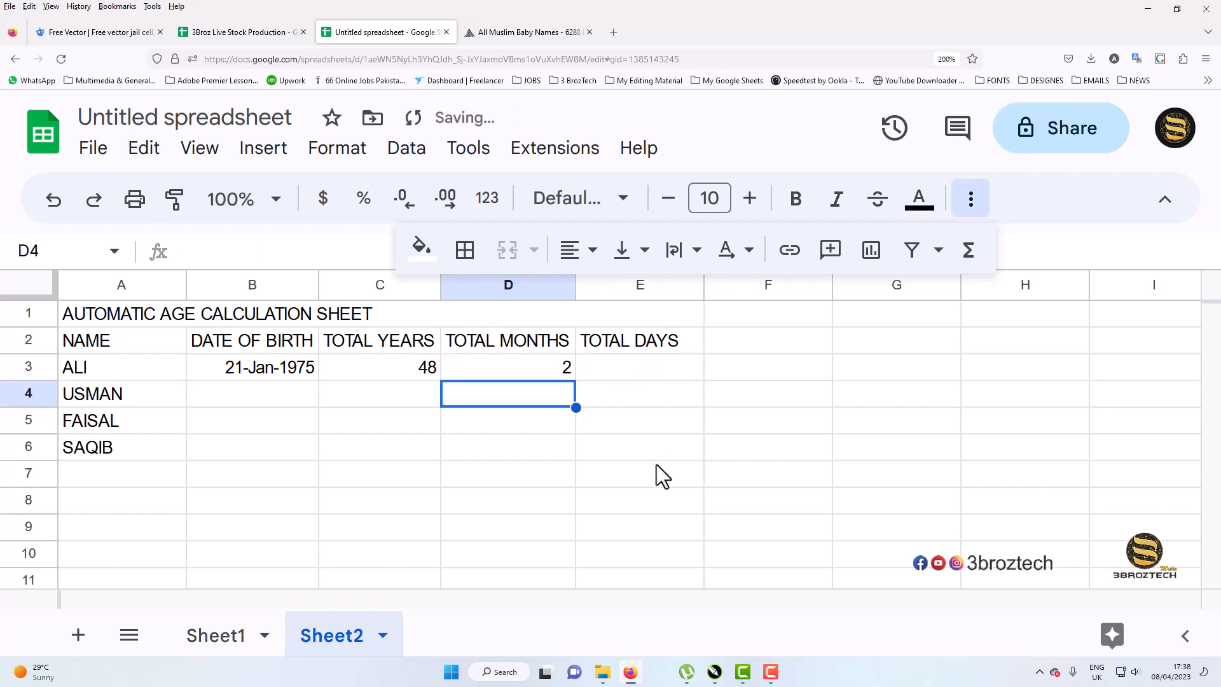
click(571, 372)
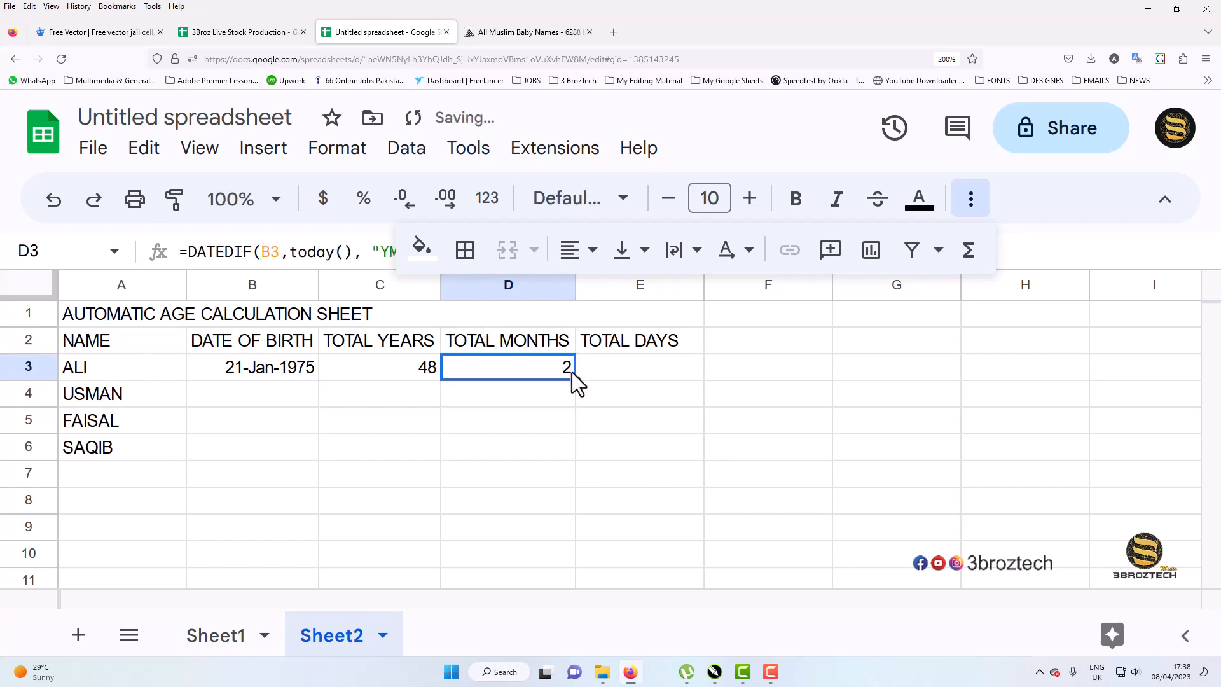
Step: Put the copied DATEDIF formula in E3 under TOTAL DAYS with its unit changed to "MD"
click(624, 370)
double_click(624, 370)
text(=DATEDIF(B3,today(), "Y"))
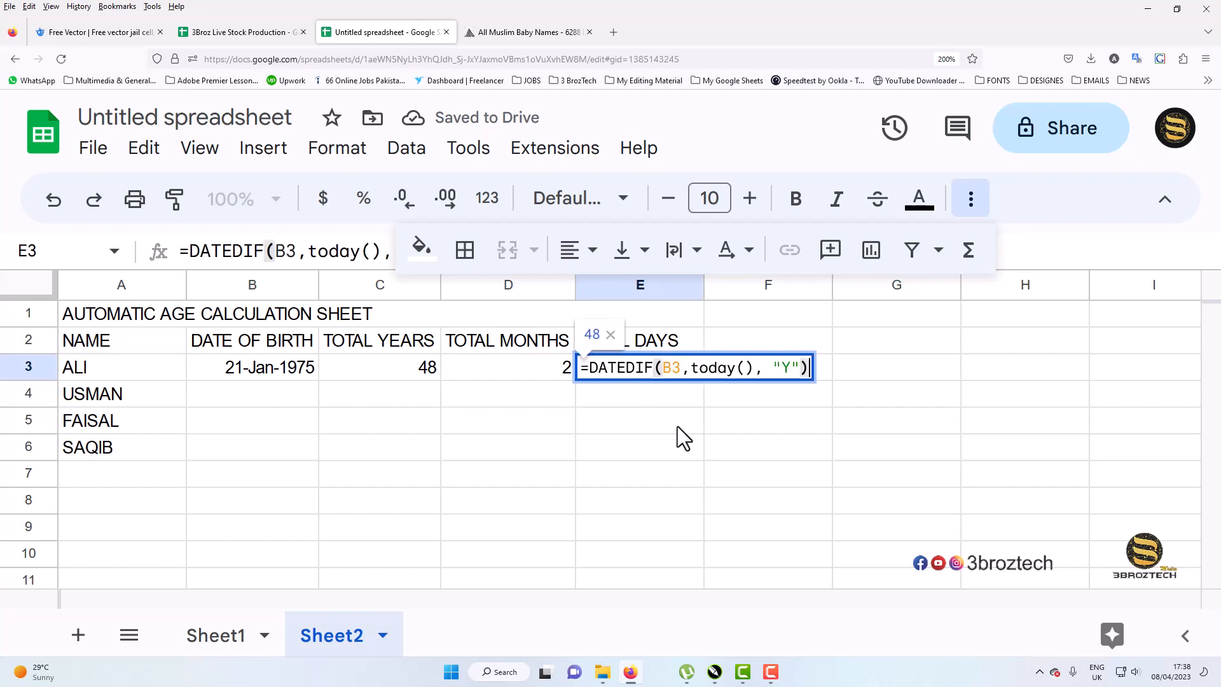
key(Left)
key(Left)
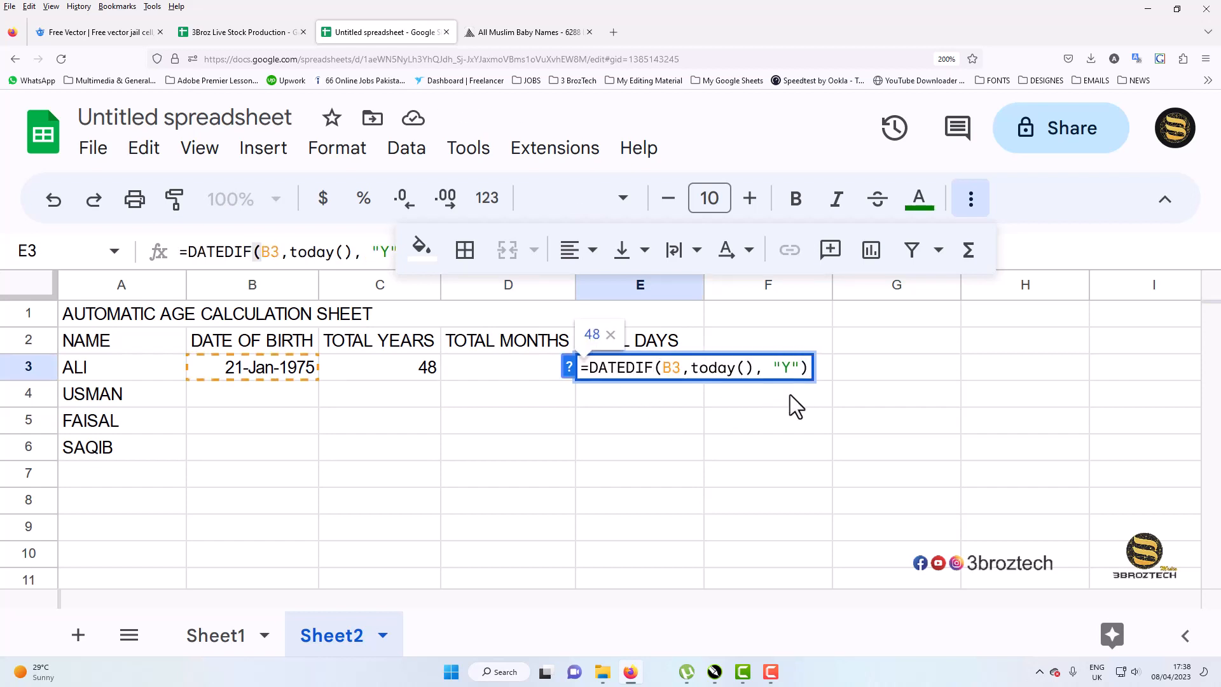
key(BackSpace)
text(M)
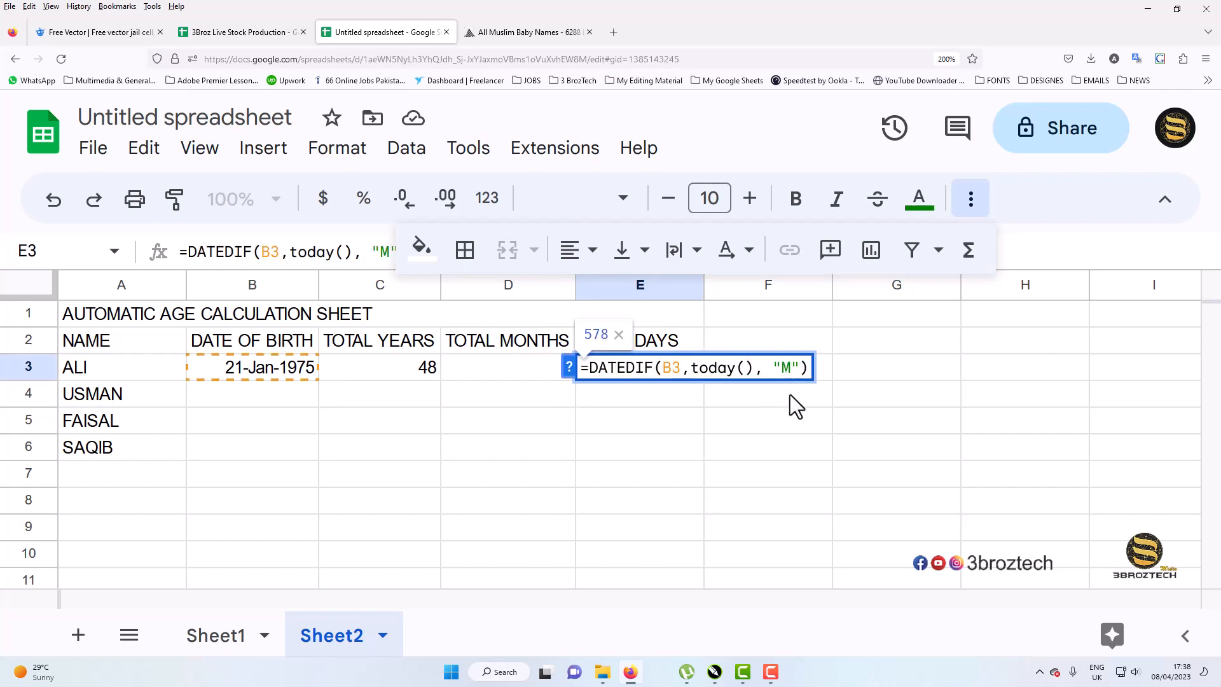
text(D)
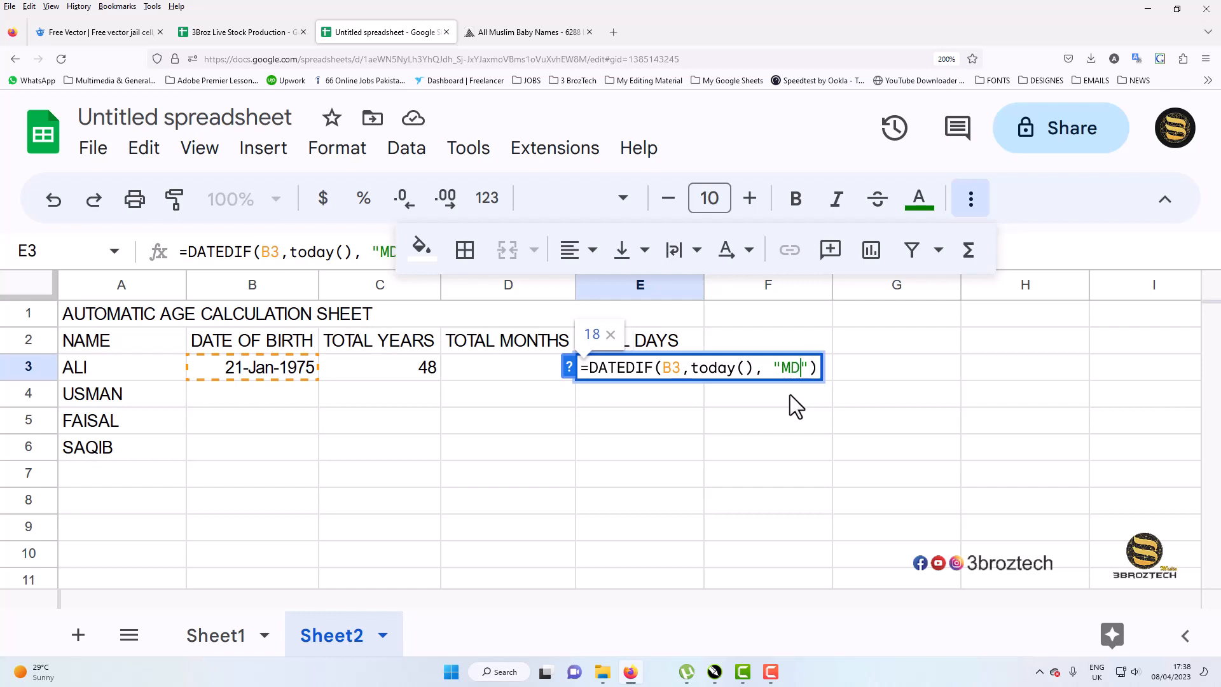
key(Return)
key(Up)
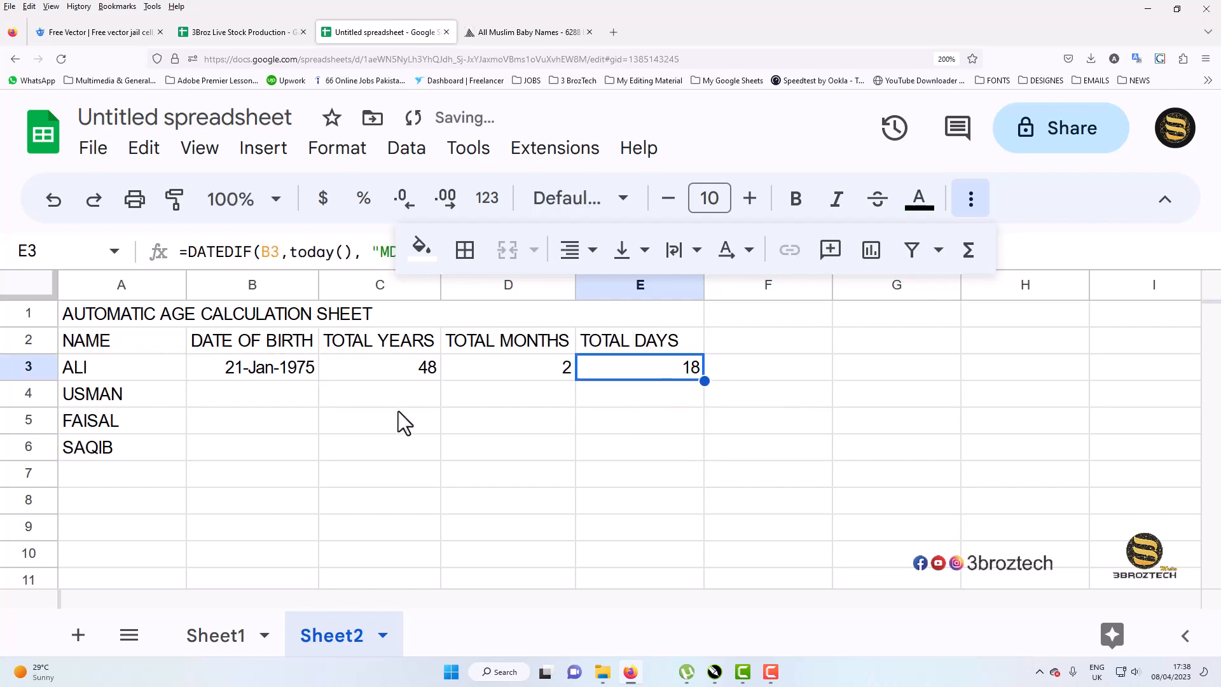
Step: Fill the year, month and day formulas in C3, D3 and E3 down to row 6
click(423, 375)
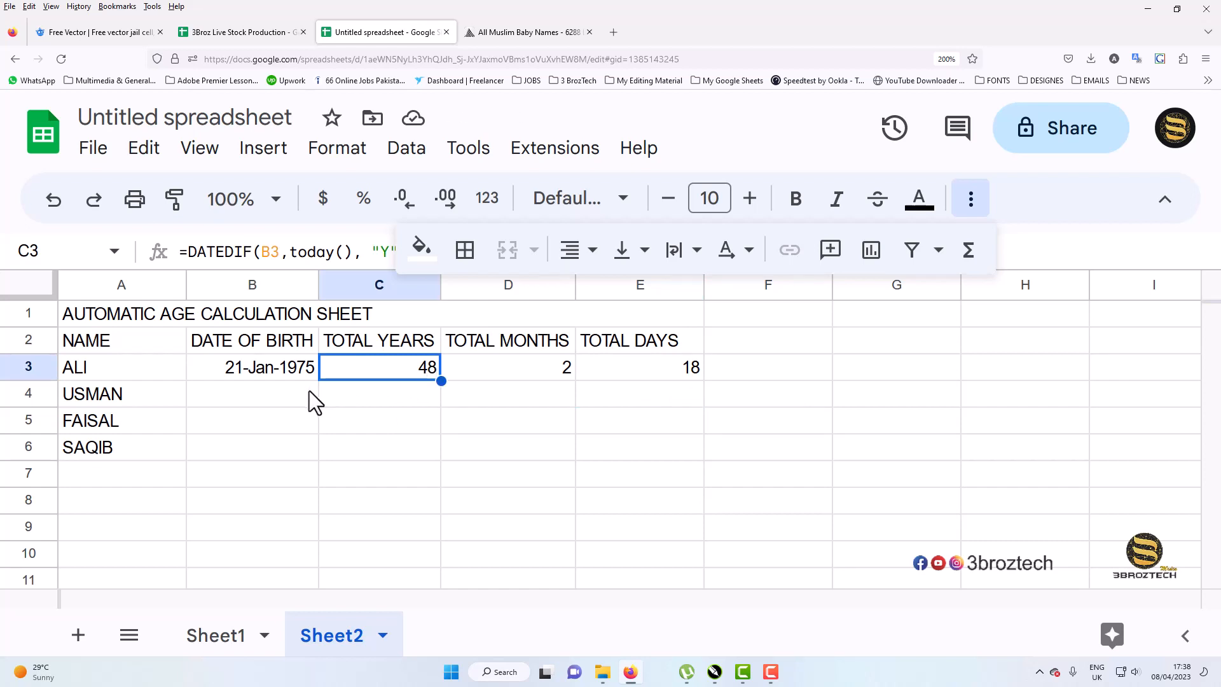
drag(438, 381, 436, 449)
click(559, 376)
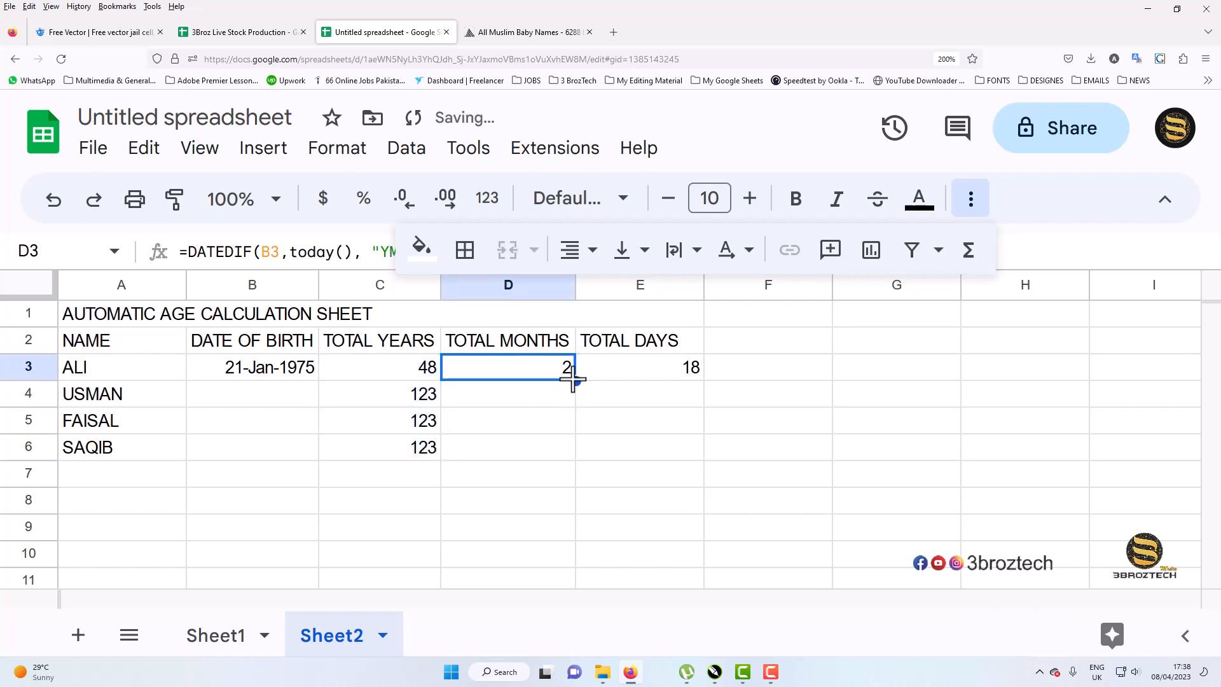
drag(576, 381, 579, 447)
drag(578, 453, 579, 456)
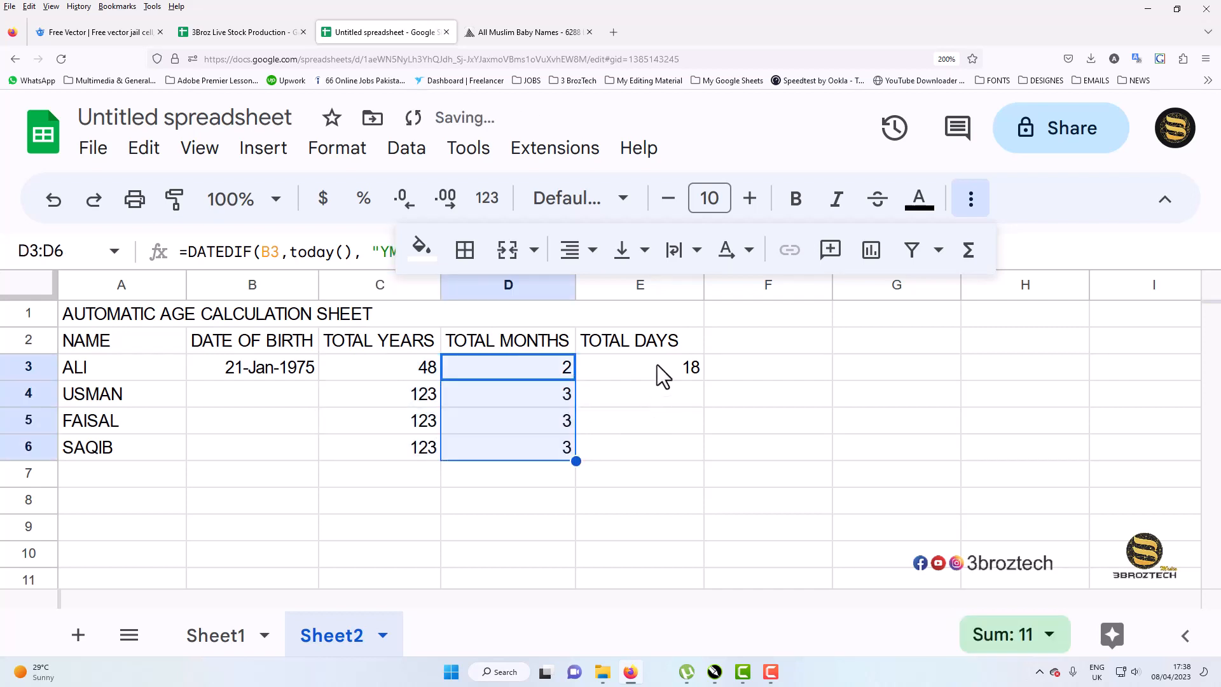
click(658, 364)
drag(705, 382, 704, 441)
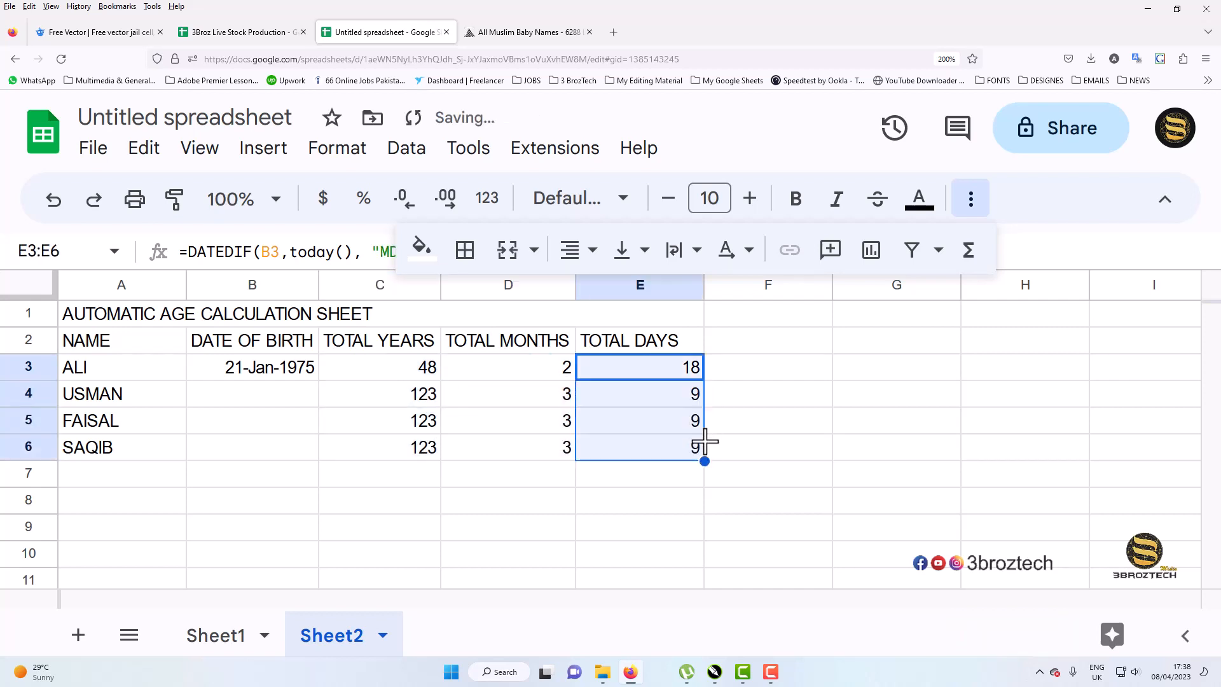
Step: Copy the date of birth from B3 down into B4 and replace the last two digits of its year
click(292, 395)
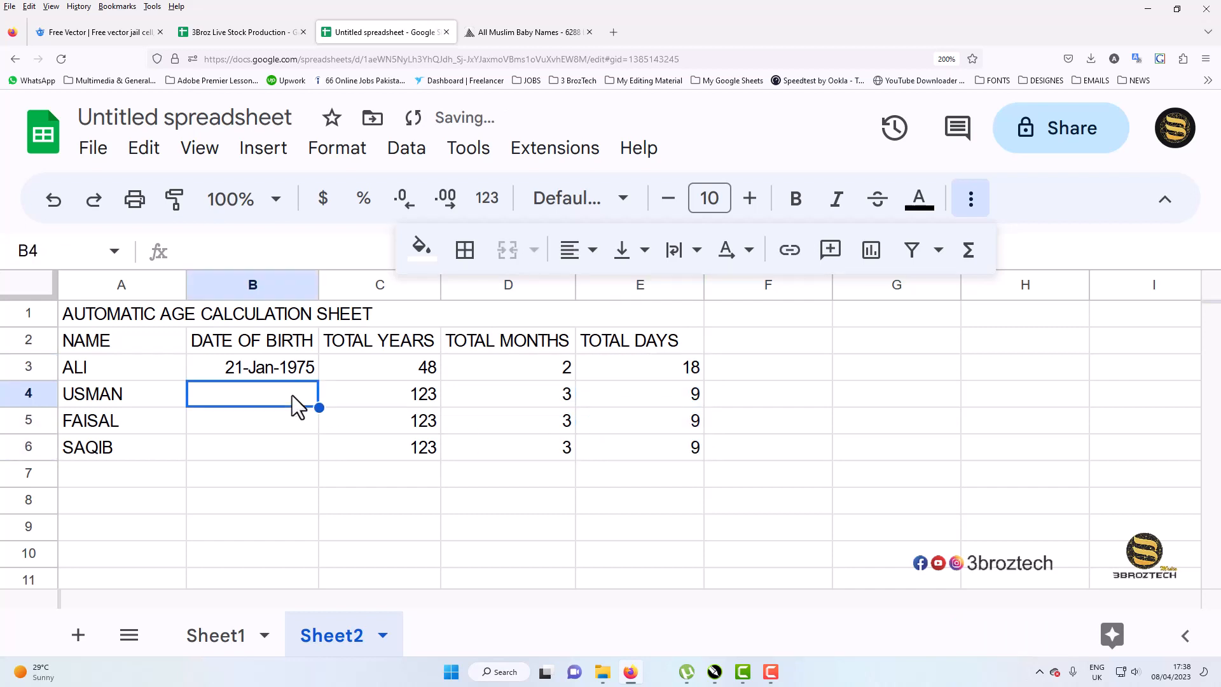
key(ctrl+d)
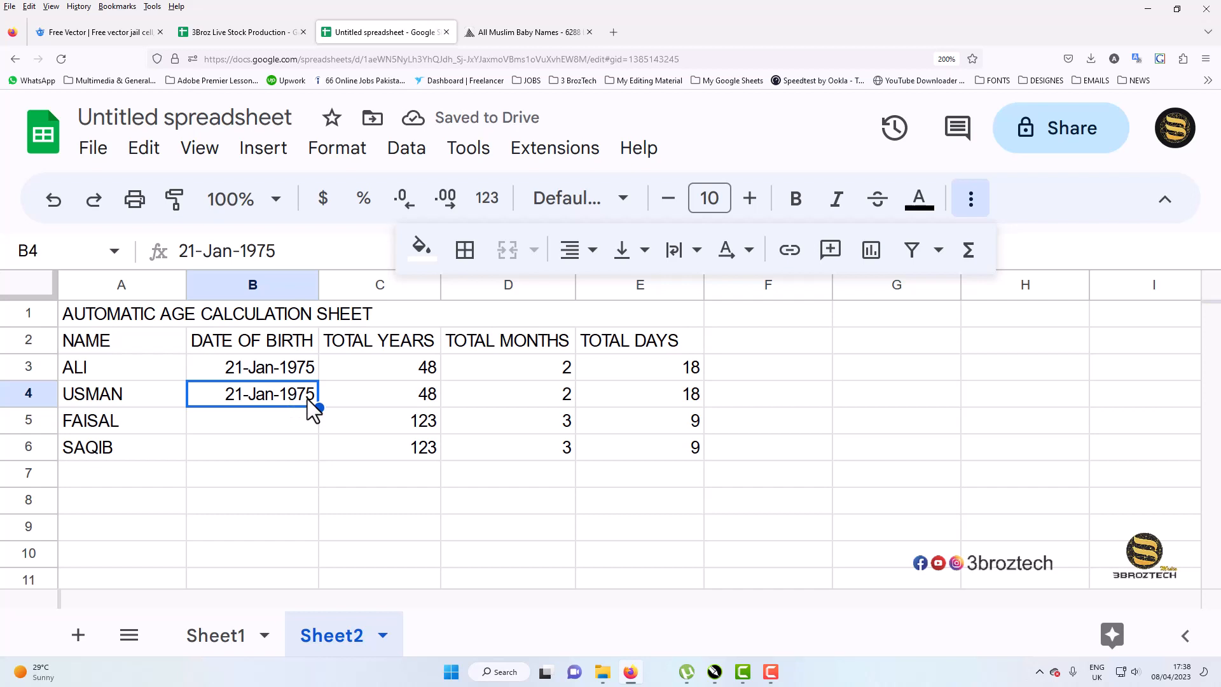
double_click(307, 399)
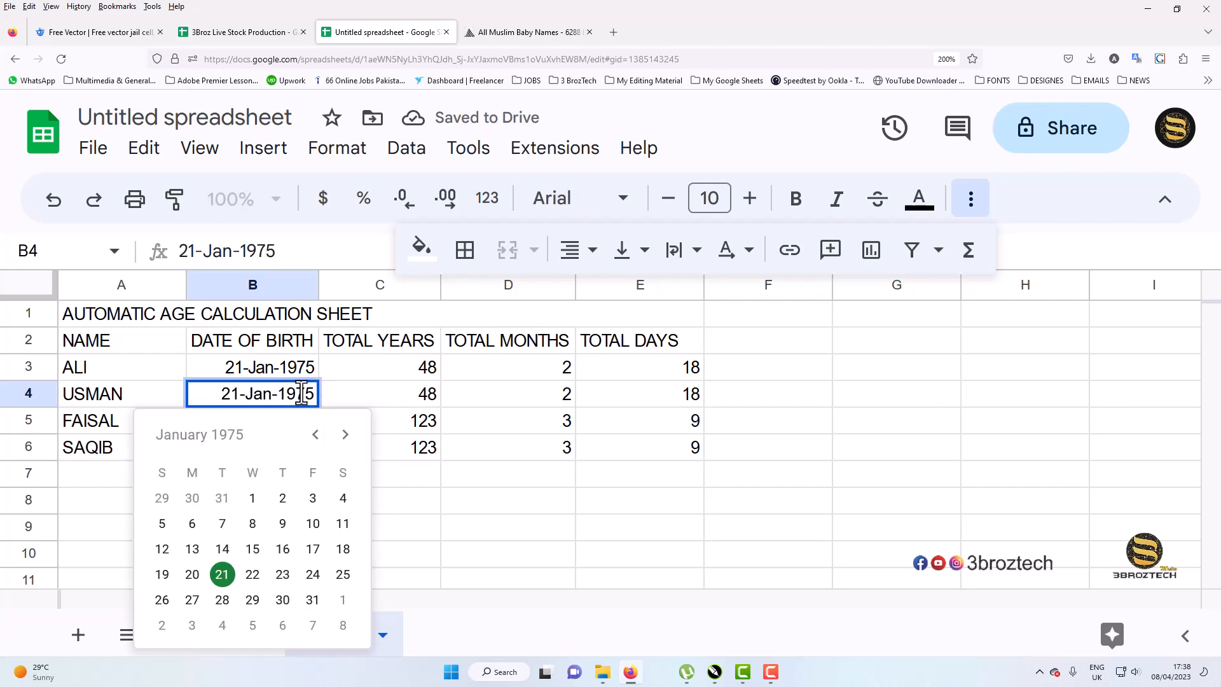
drag(297, 395, 315, 395)
text(90)
key(Return)
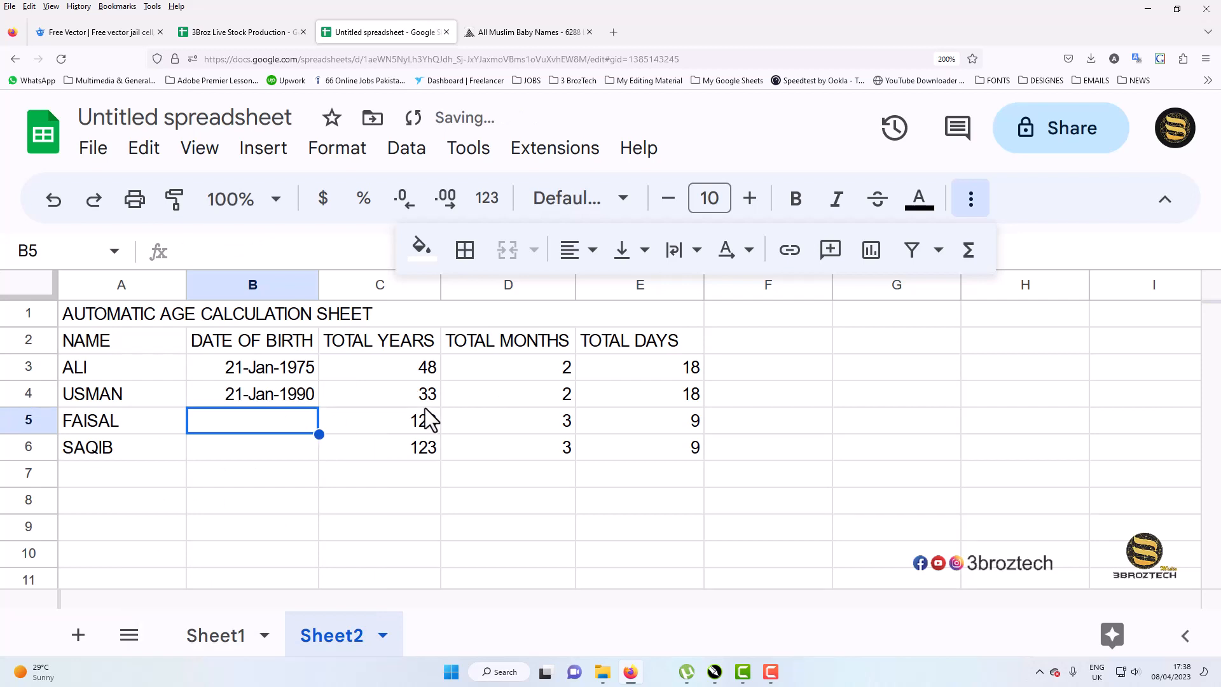
Step: Change the date of birth in B4 to a day in the second week of the following month using the calendar
click(251, 402)
double_click(254, 399)
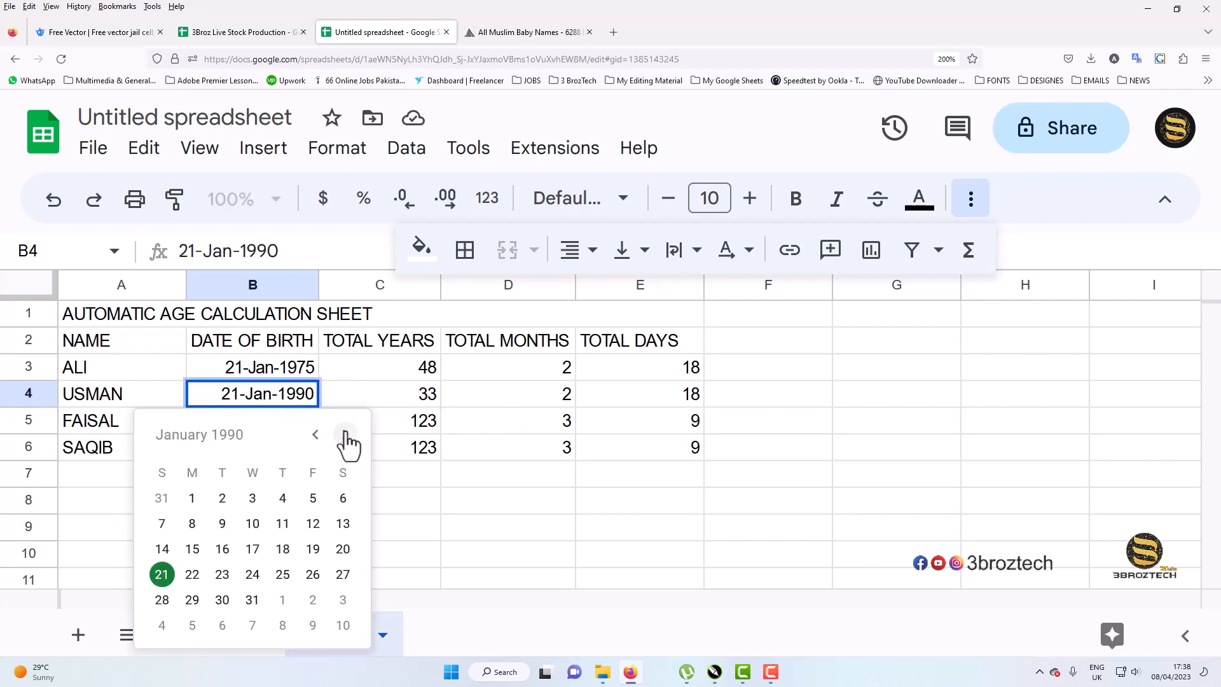
click(348, 437)
click(282, 524)
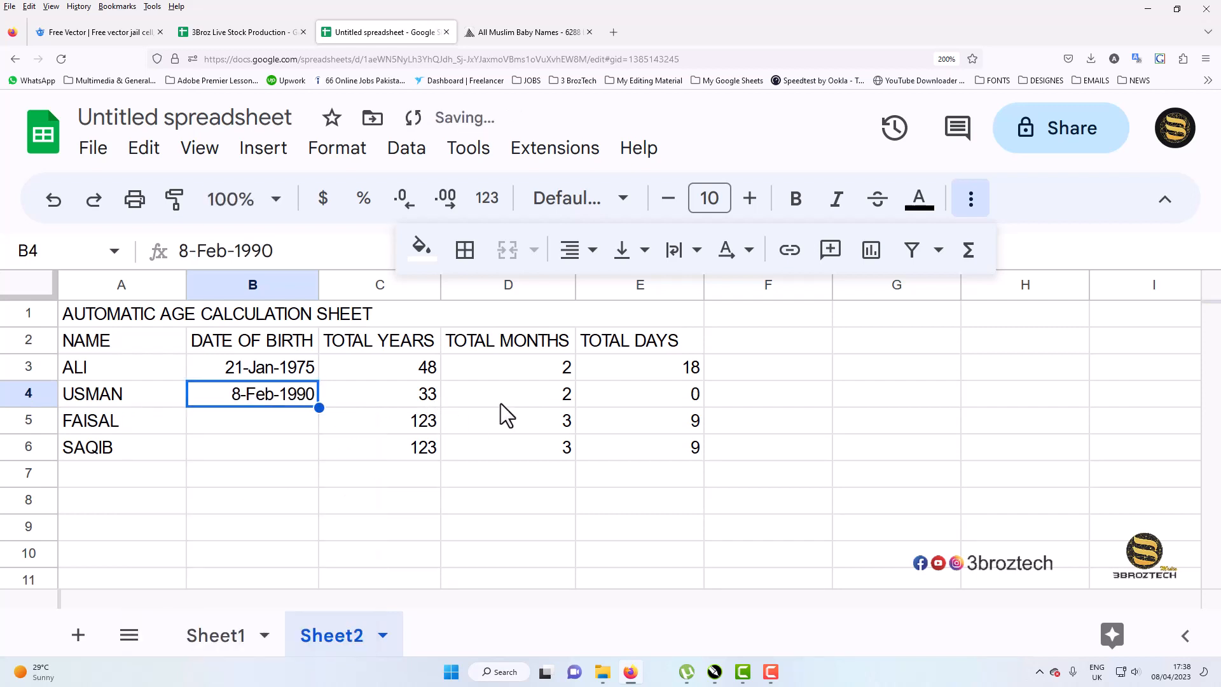
click(288, 417)
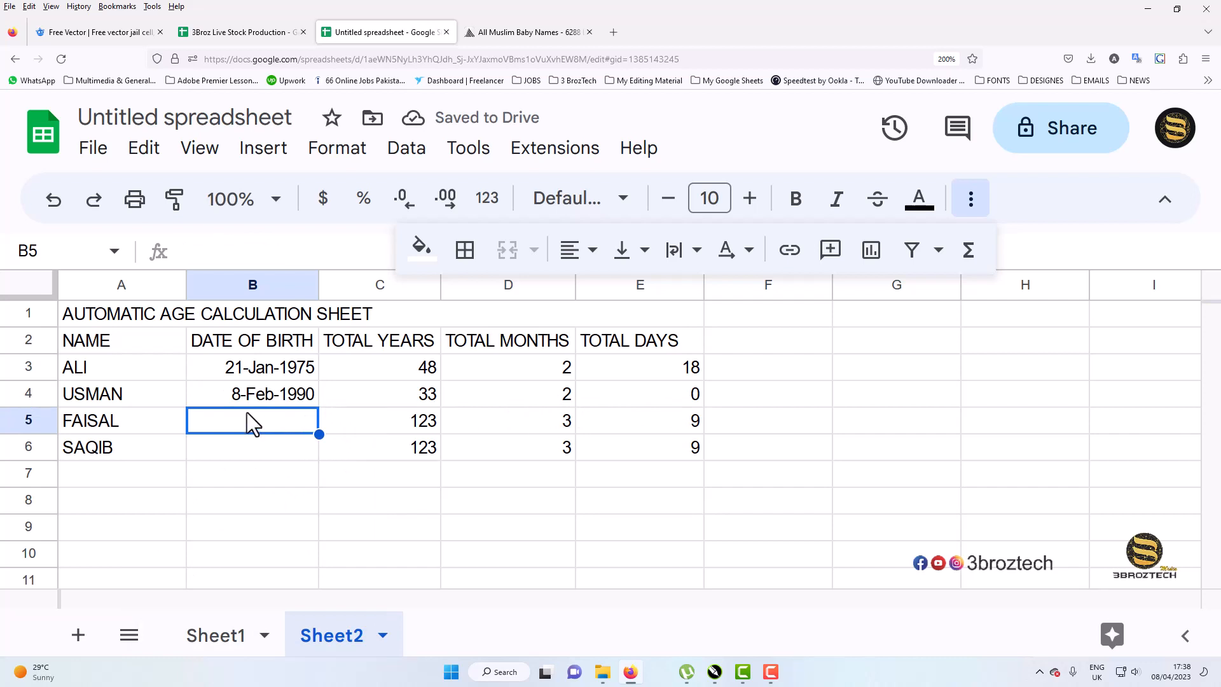
Step: Change the date of birth in B4 to the last day of the preceding month using the calendar
click(254, 399)
double_click(254, 399)
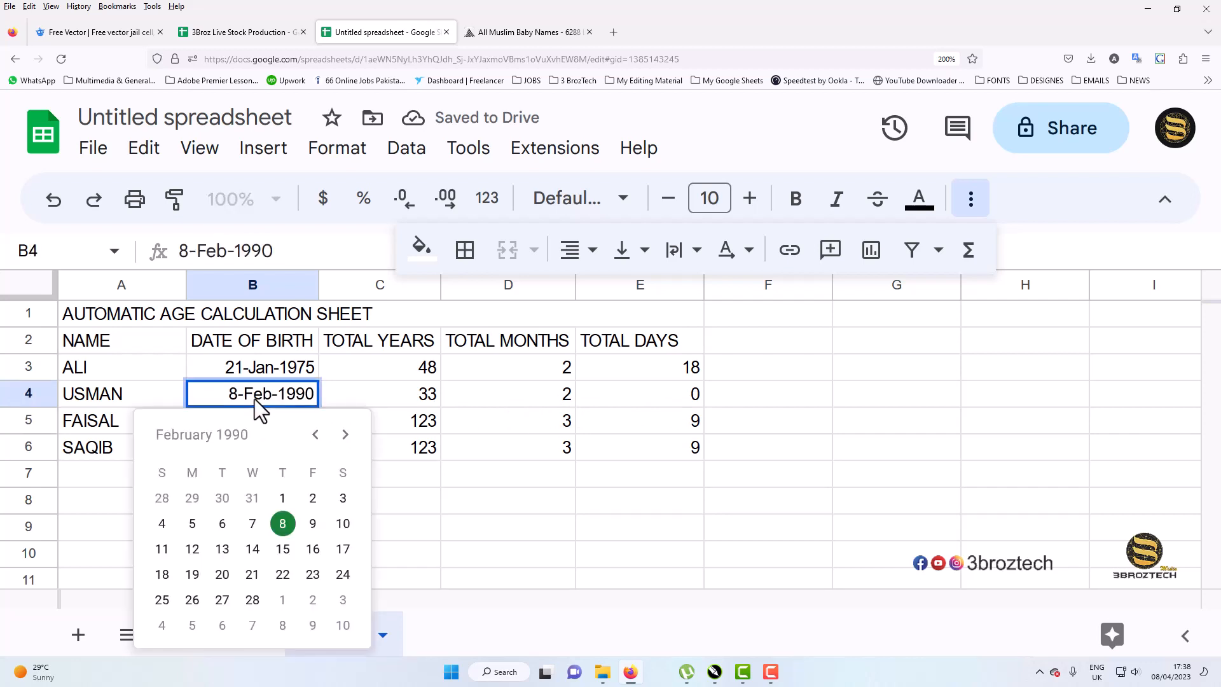
click(250, 498)
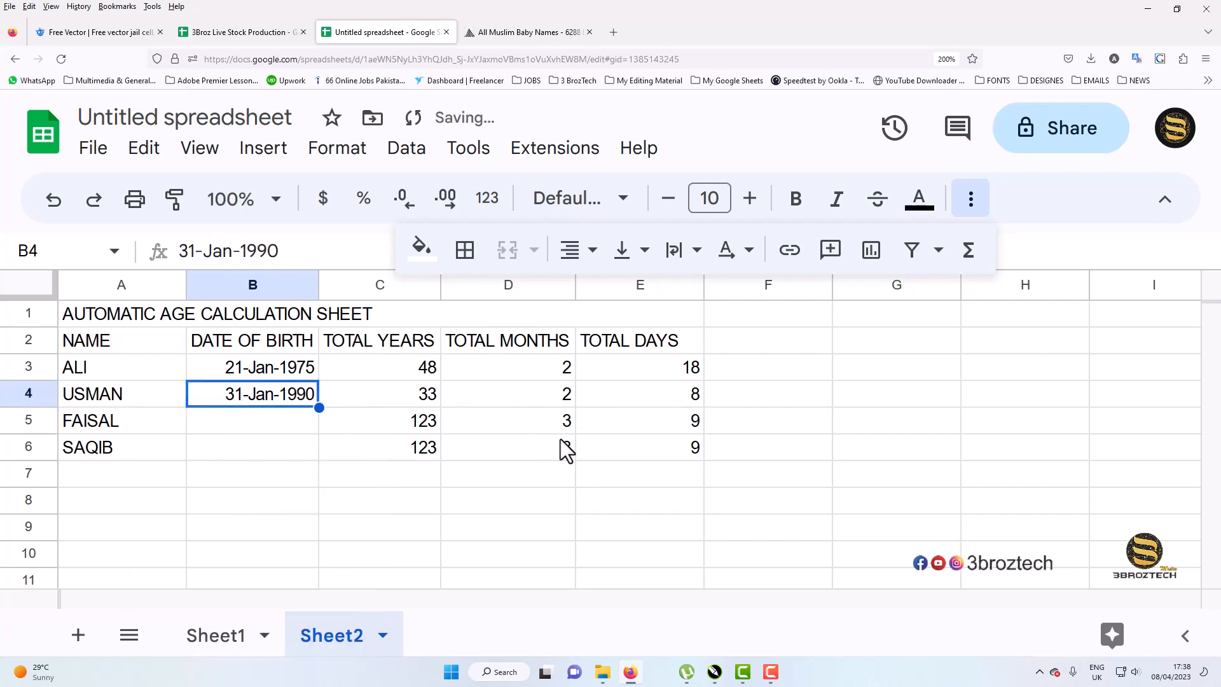
Step: Copy the date of birth from B4 down into B5 and B6
click(280, 429)
key(ctrl+d)
click(281, 440)
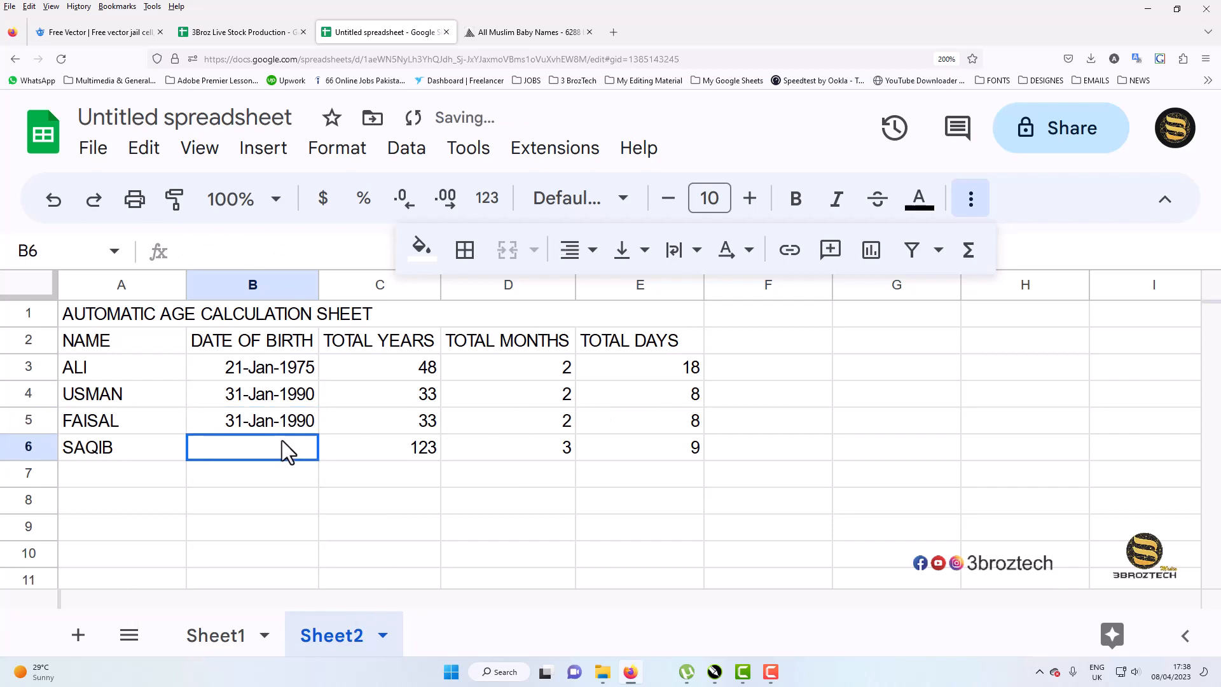
key(ctrl+d)
Step: Replace the last two digits of the birth year in B4, keeping the same day and month
double_click(307, 402)
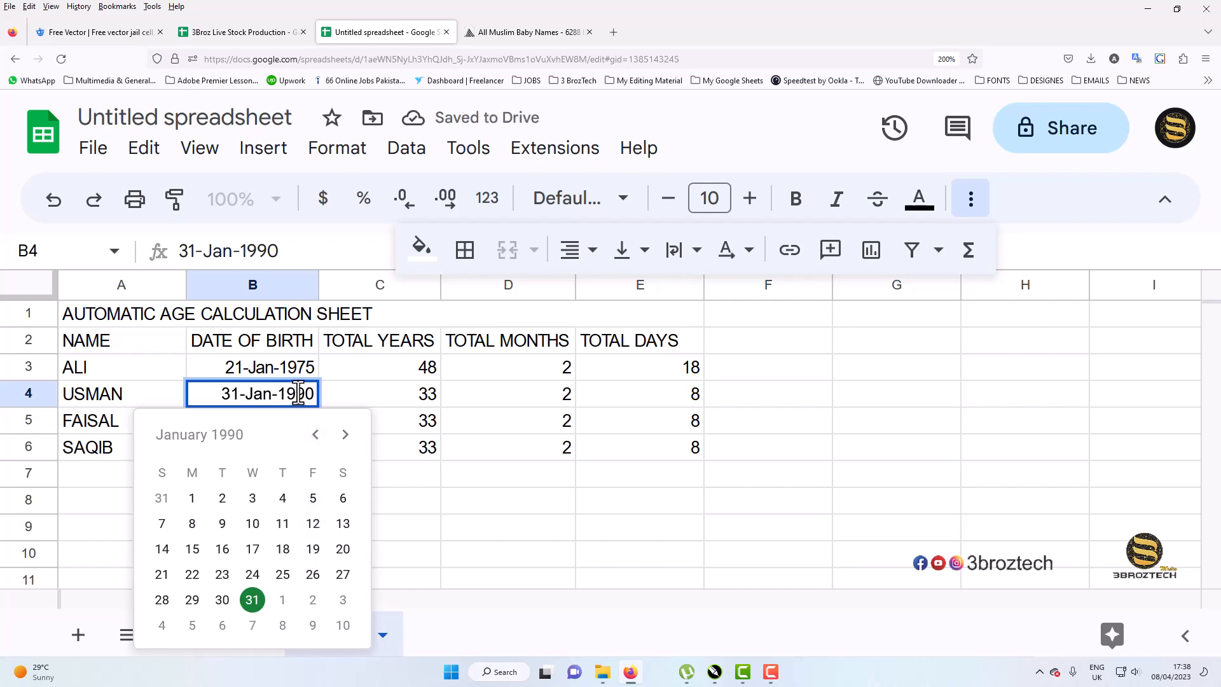
drag(297, 394, 312, 395)
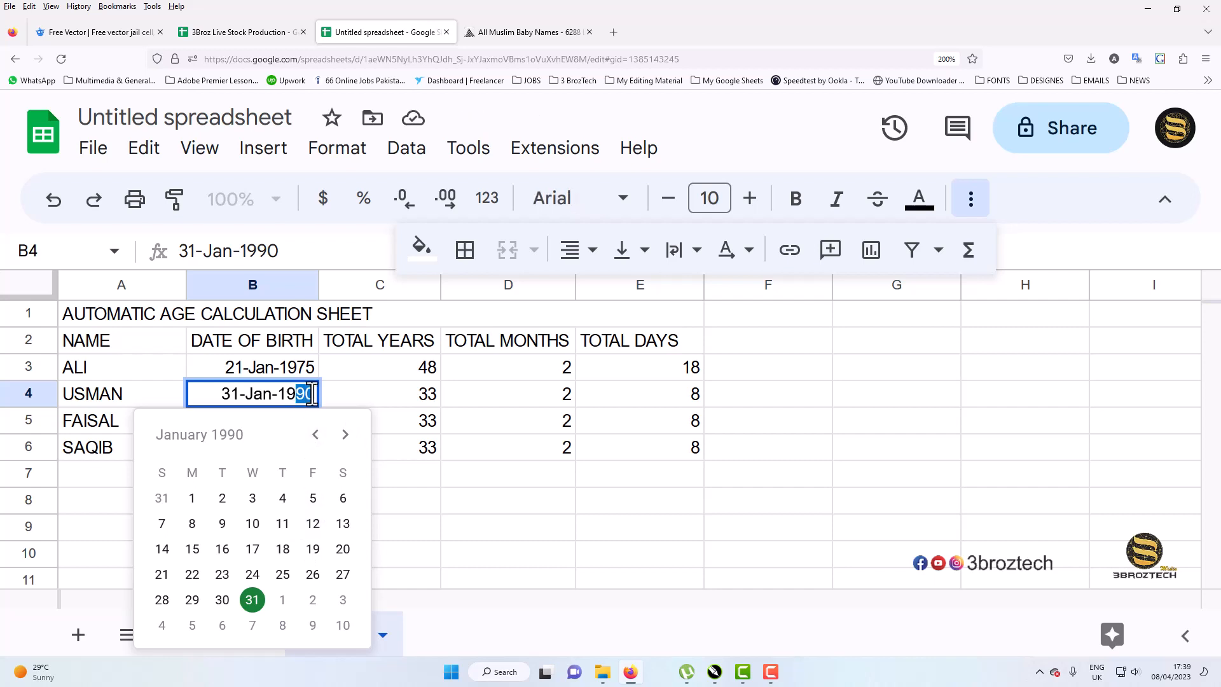
text(80)
key(Return)
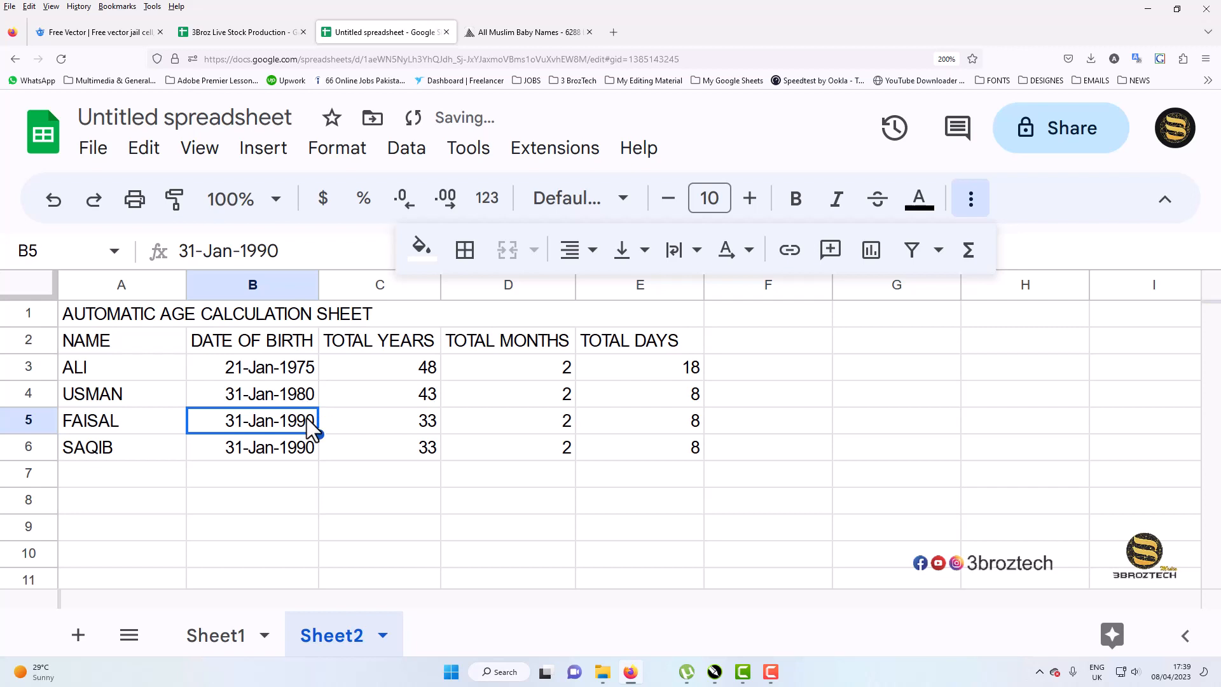
Step: Give the dates of birth in B5 and B6 different years, keeping their day and month
double_click(301, 420)
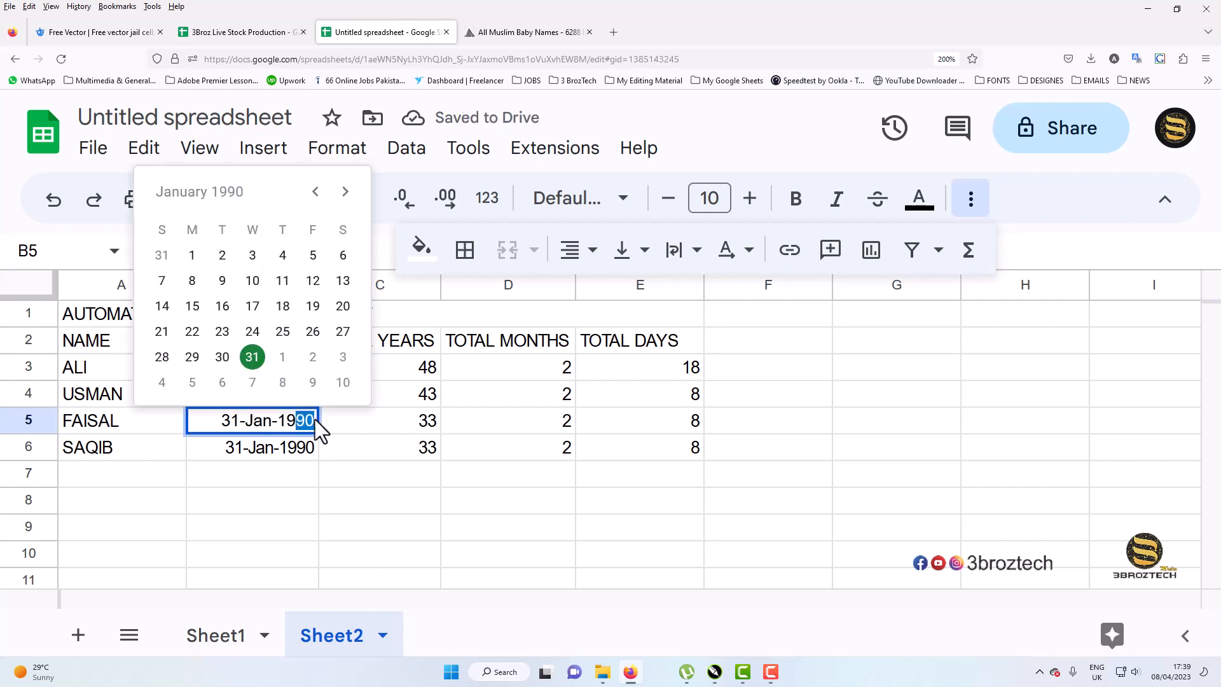
text(95)
key(Return)
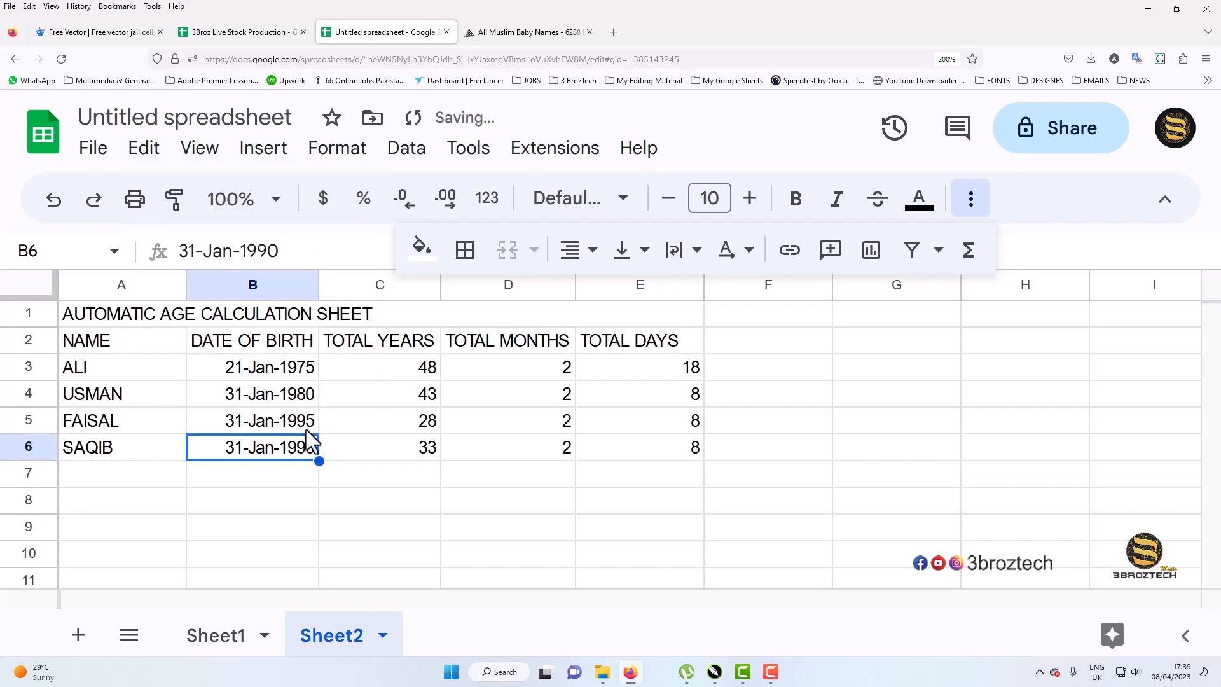
double_click(295, 448)
drag(296, 449, 317, 449)
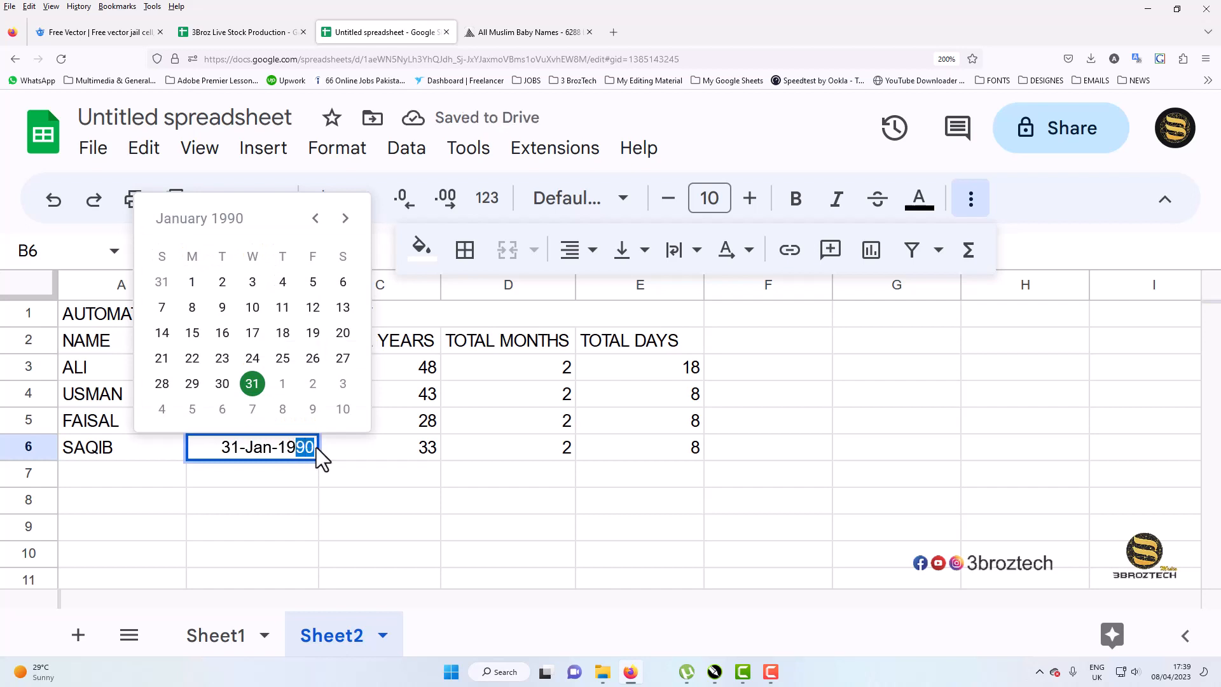
text(93)
key(Return)
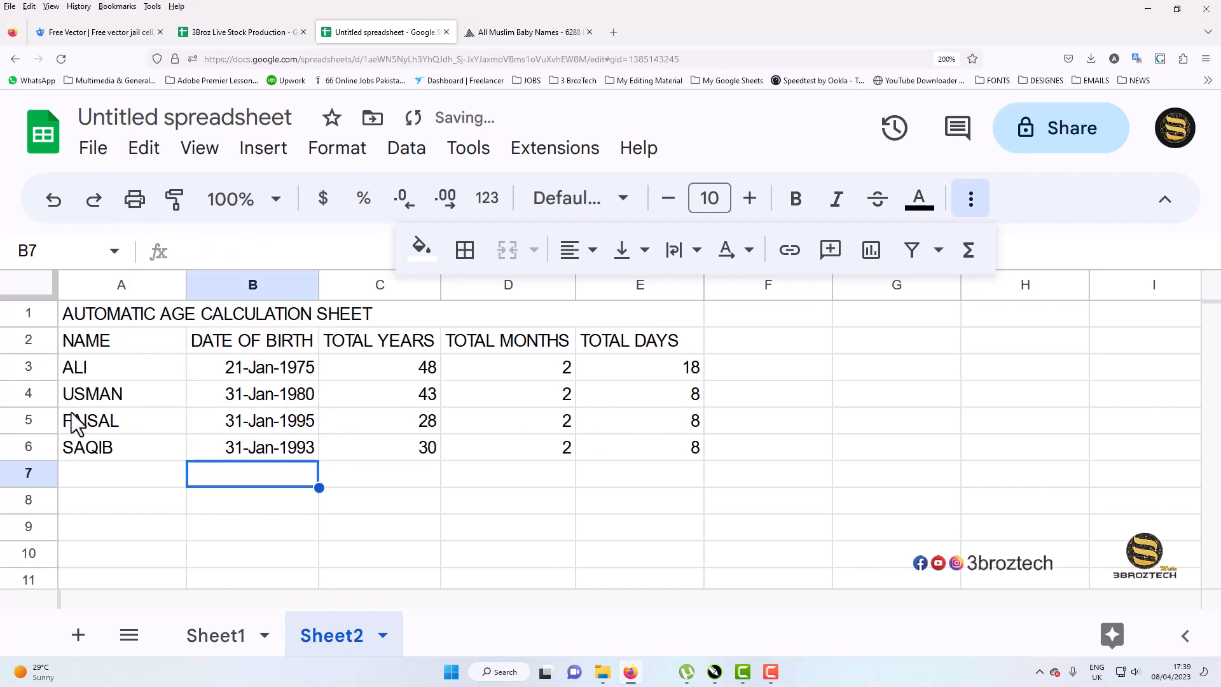